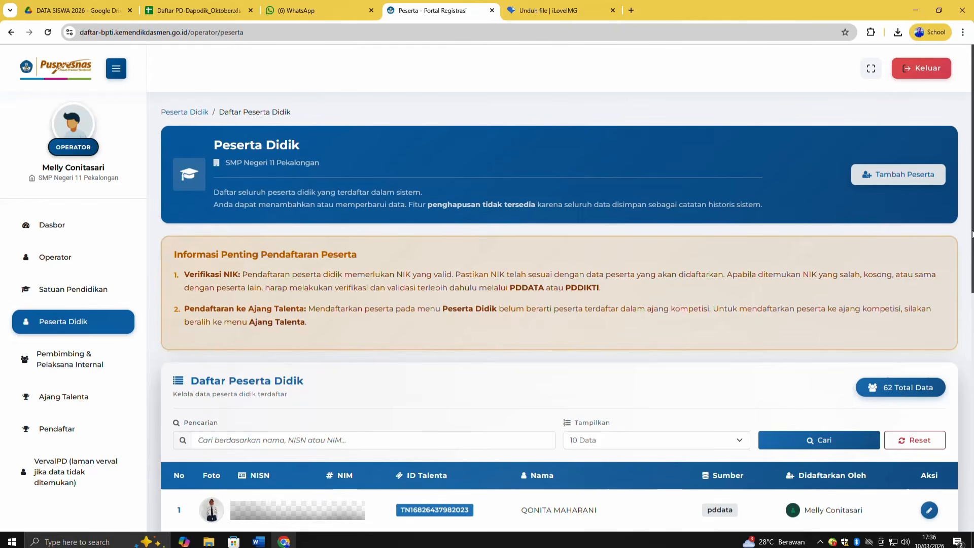
# Look up the new participant's record in the Tambah Peserta form using the student's NISN and date of birth.
pyautogui.moveTo(970, 234)
pyautogui.mouseDown()
pyautogui.moveTo(973, 440)
pyautogui.moveTo(973, 233)
pyautogui.mouseUp()
pyautogui.click(910, 175)
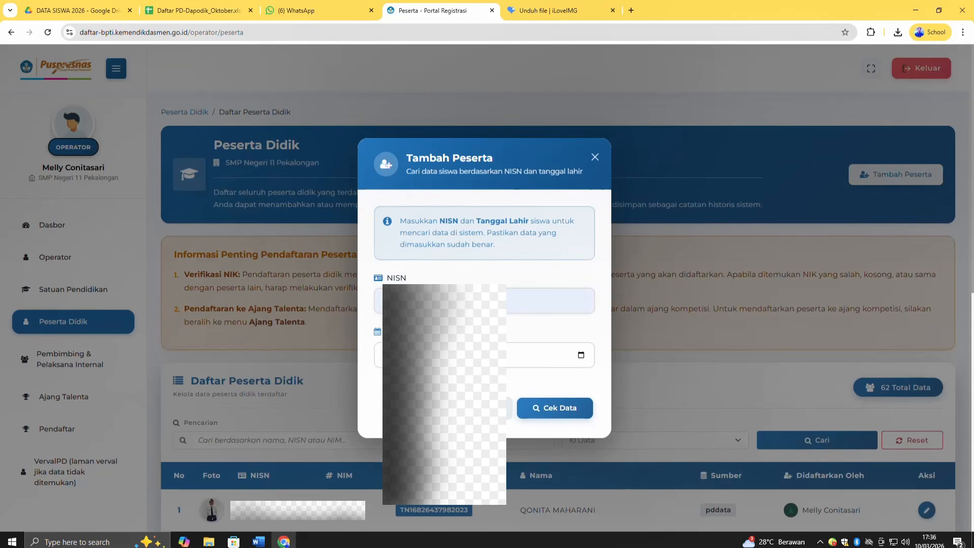
pyautogui.click(457, 355)
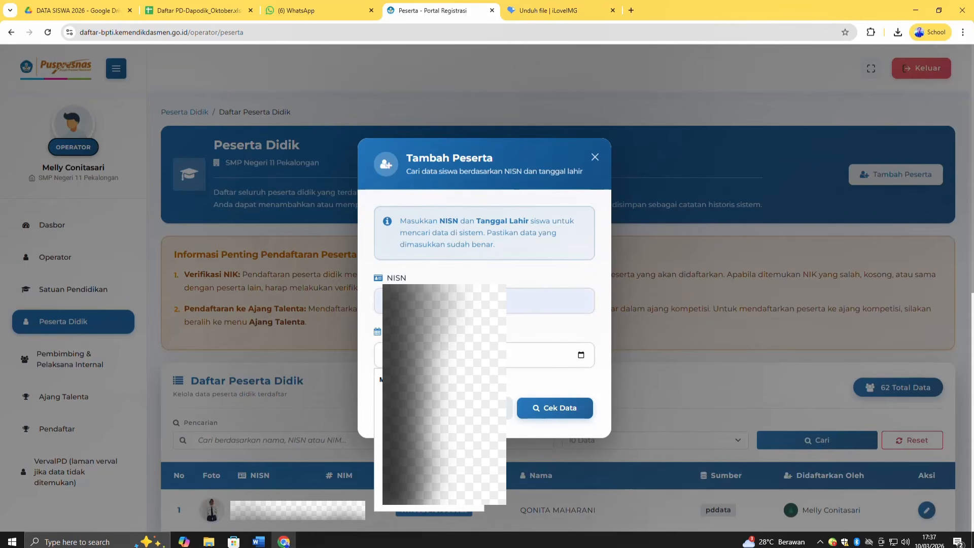
pyautogui.click(401, 379)
pyautogui.scroll(5, 429, 446)
pyautogui.scroll(5, 428, 447)
pyautogui.scroll(5, 429, 446)
pyautogui.scroll(5, 429, 446)
pyautogui.click(429, 430)
pyautogui.click(429, 441)
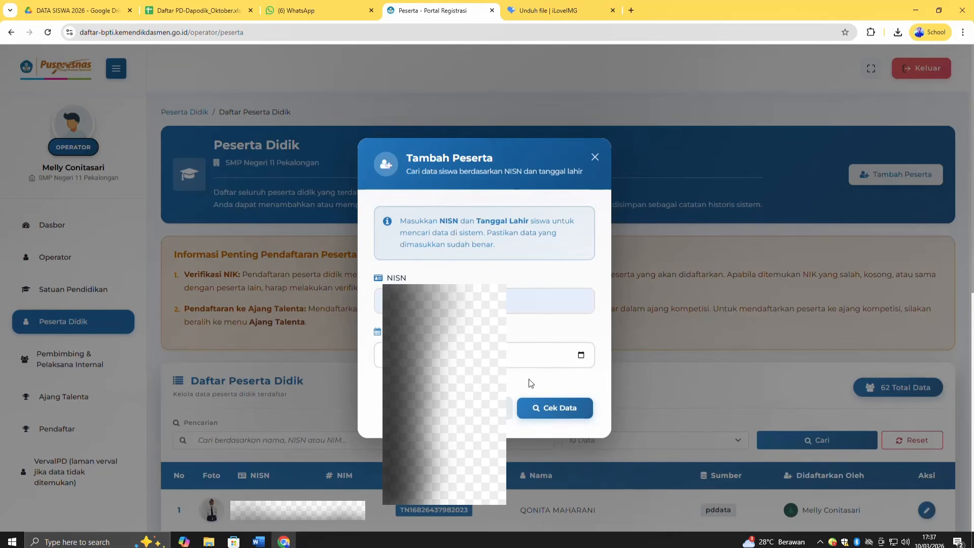
pyautogui.click(563, 407)
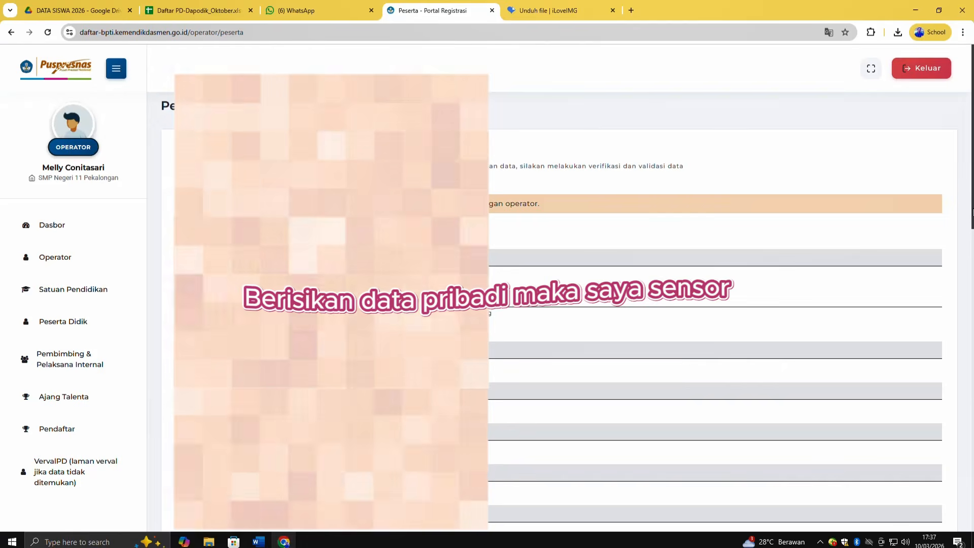
# Attach the student's file from the Downloads folder to the upload field on the participant form's first page.
pyautogui.scroll(-4, 971, 210)
pyautogui.scroll(3, 710, 304)
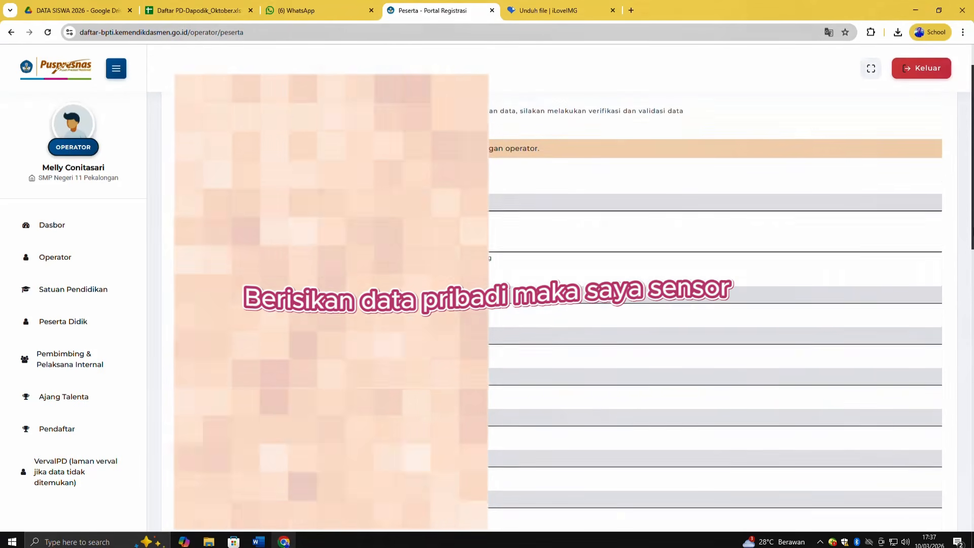
pyautogui.moveTo(972, 231); pyautogui.dragTo(972, 226)
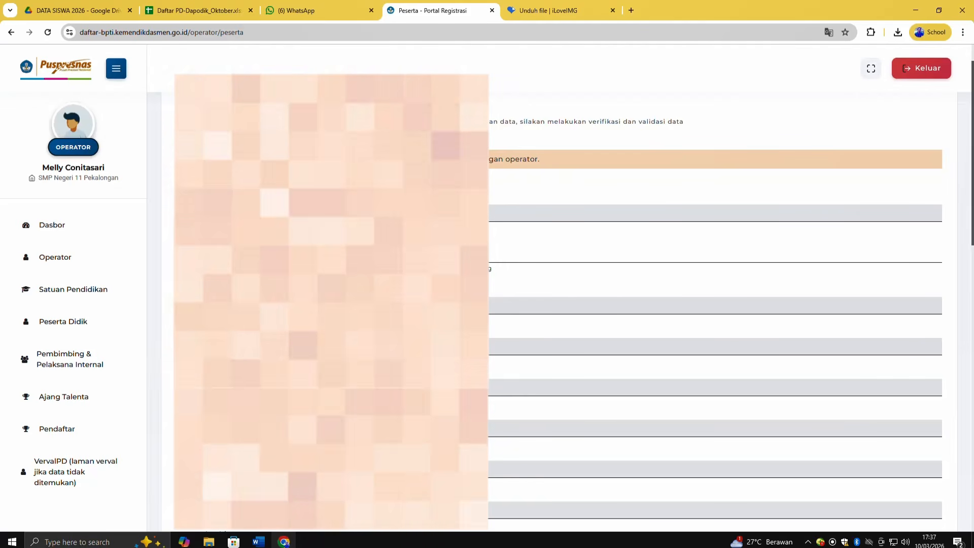
pyautogui.click(231, 253)
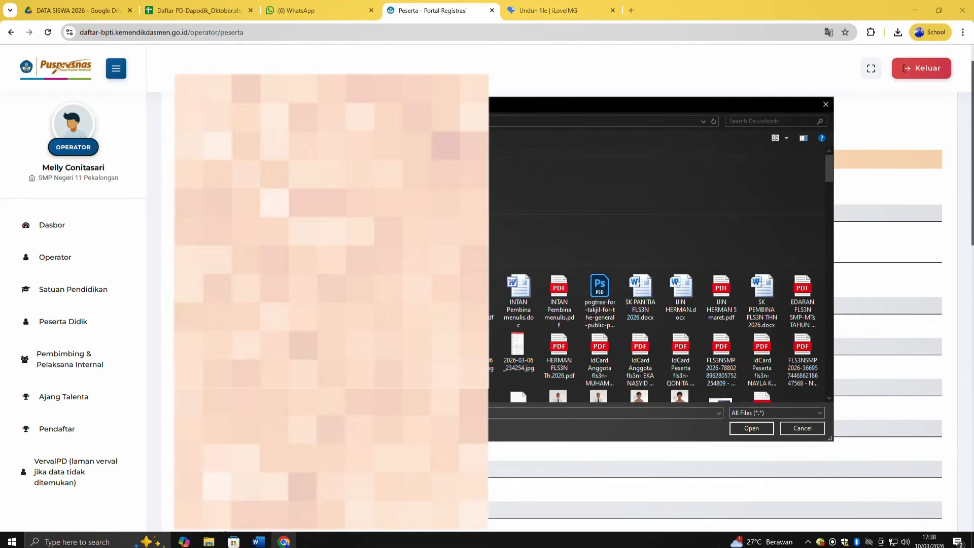
pyautogui.click(752, 428)
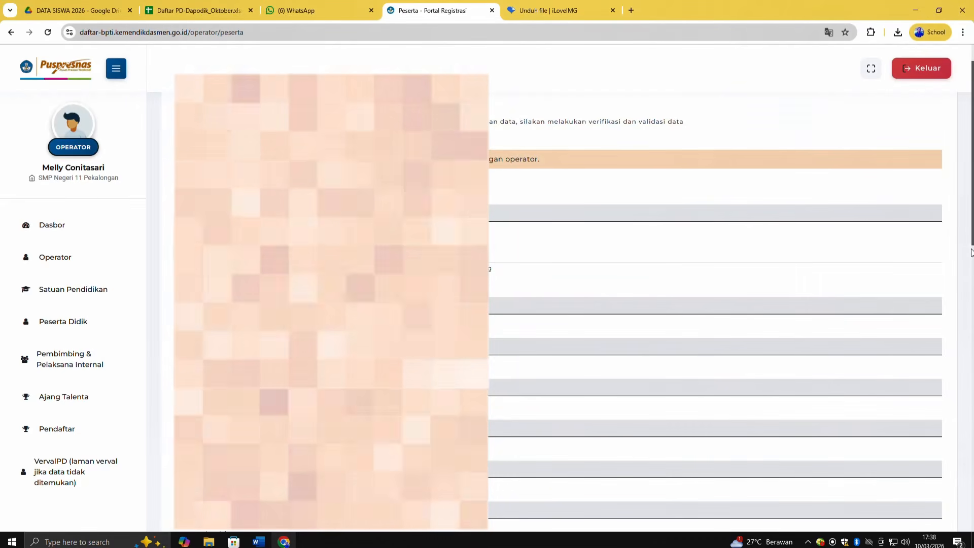
# Choose values in the selection fields on the participant form's first page and continue to the second page.
pyautogui.scroll(-1, 972, 259)
pyautogui.scroll(-6, 972, 259)
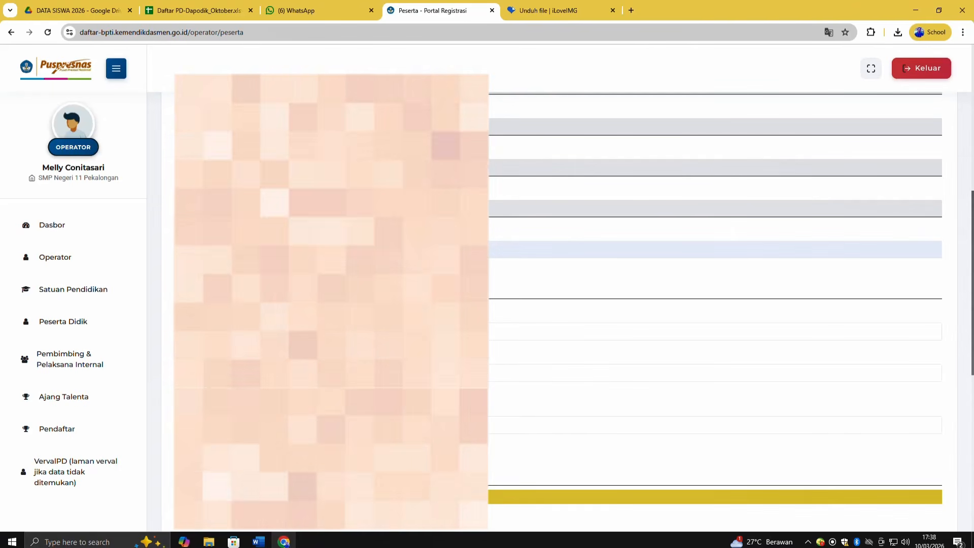
pyautogui.click(330, 331)
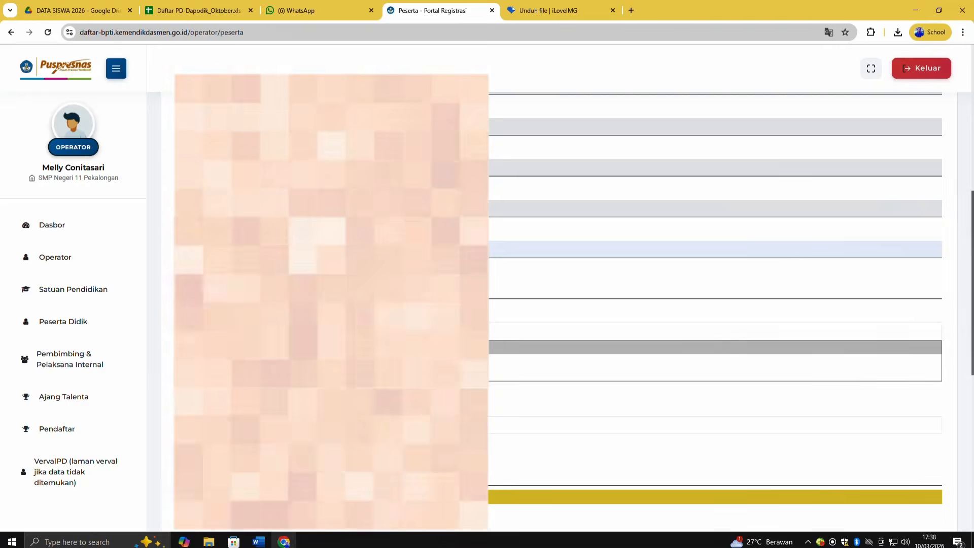
pyautogui.click(330, 361)
pyautogui.click(330, 373)
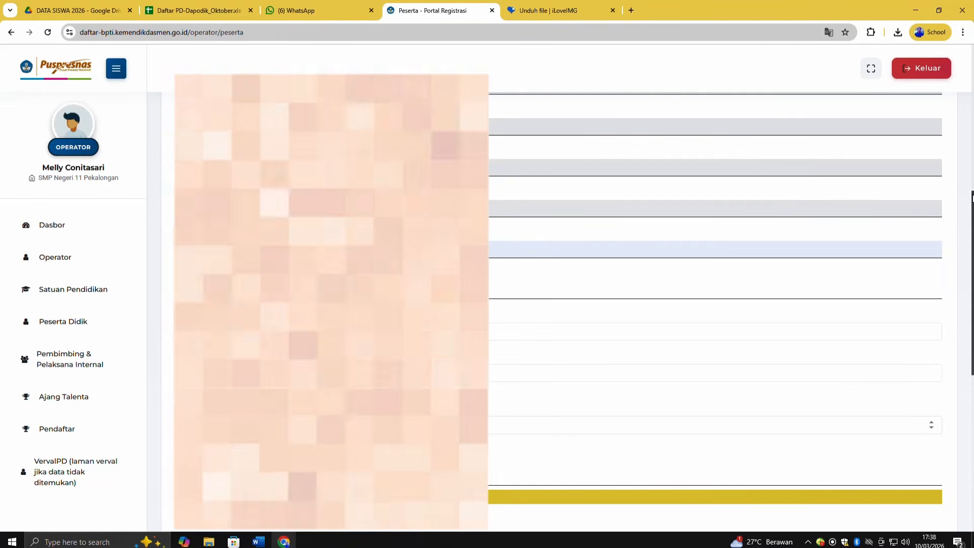
pyautogui.moveTo(971, 198); pyautogui.dragTo(971, 273)
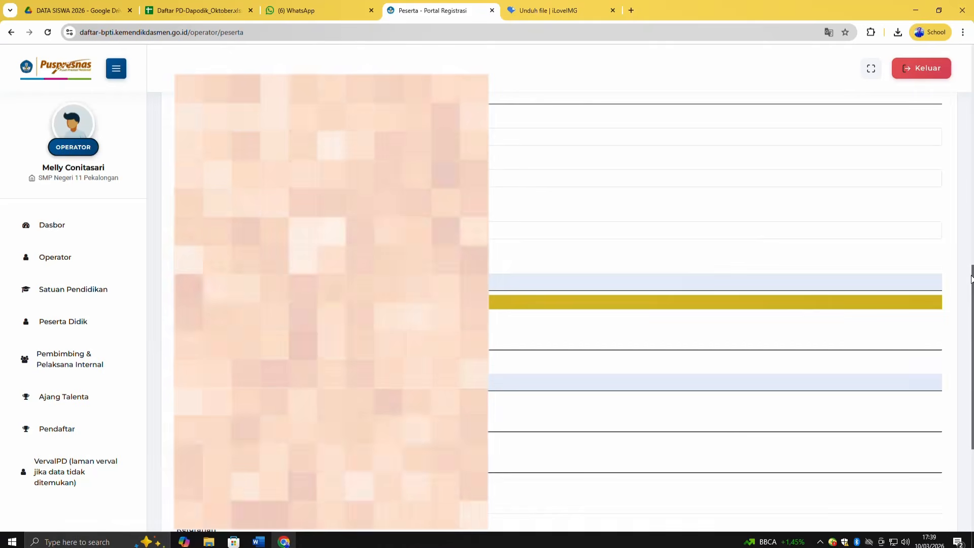
pyautogui.scroll(-3, 716, 305)
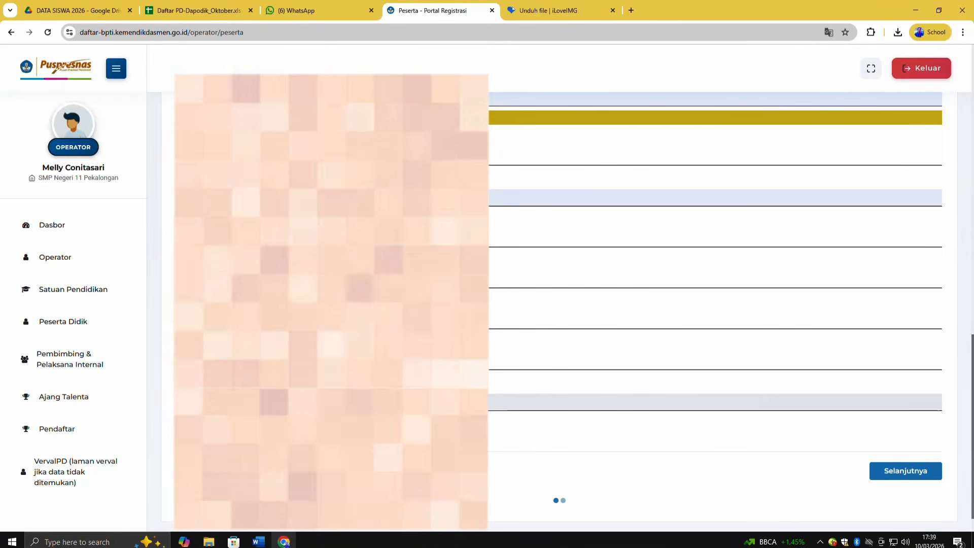
pyautogui.click(905, 473)
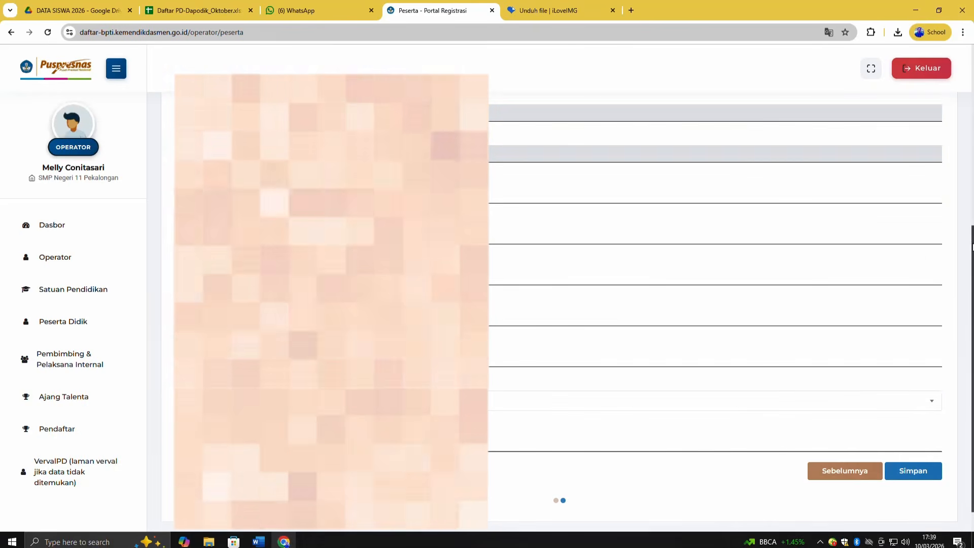
# Recheck the entries on the participant form's first page and return to the second page.
pyautogui.scroll(2, 863, 477)
pyautogui.scroll(-1, 843, 497)
pyautogui.click(832, 508)
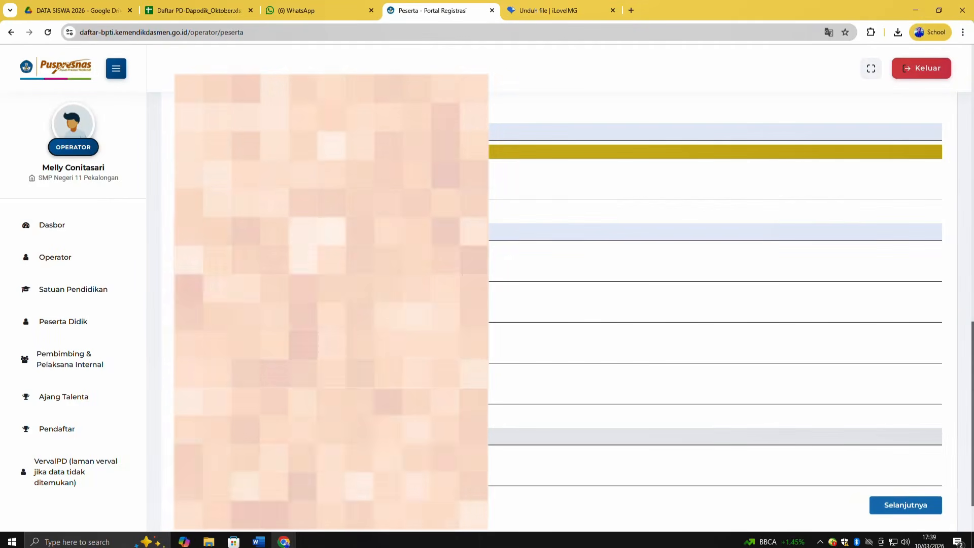
pyautogui.click(887, 504)
pyautogui.click(823, 511)
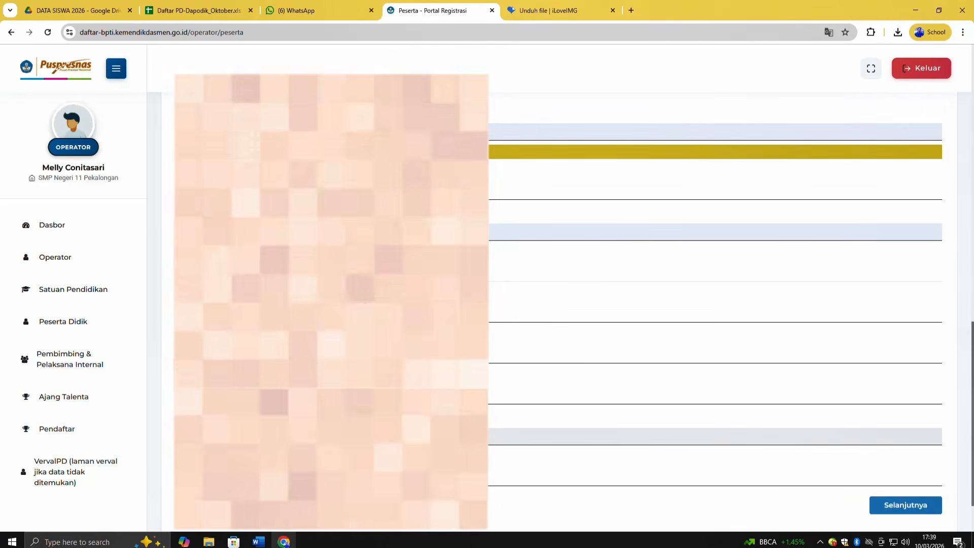
pyautogui.click(884, 505)
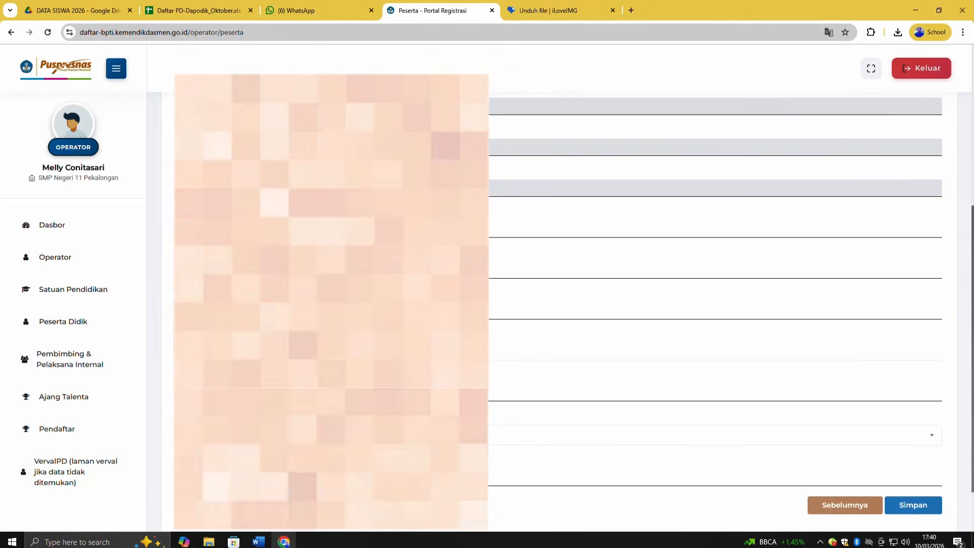
# Try to find an entry matching "pekal" in the searchable list on the participant form's second page.
pyautogui.click(329, 392)
pyautogui.click(329, 413)
pyautogui.click(330, 435)
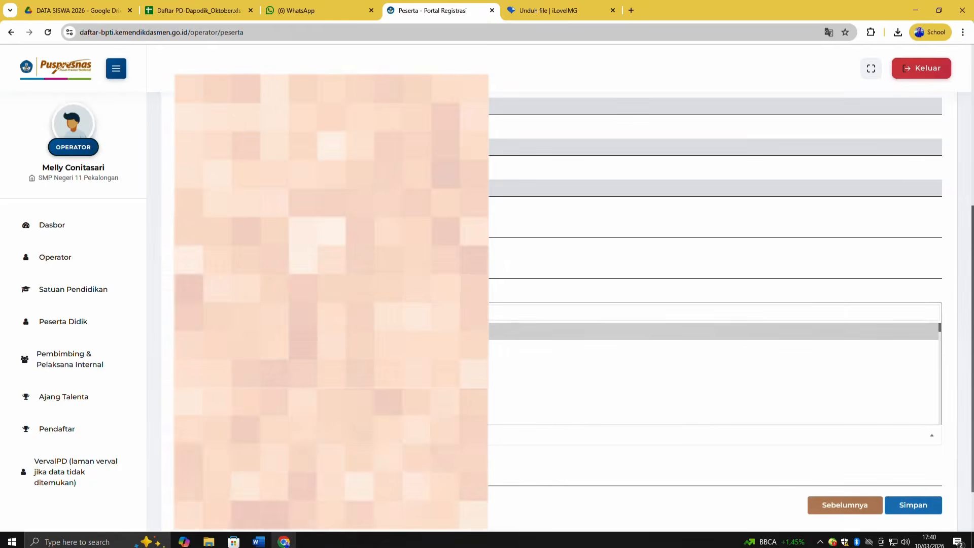
pyautogui.write('pekal')
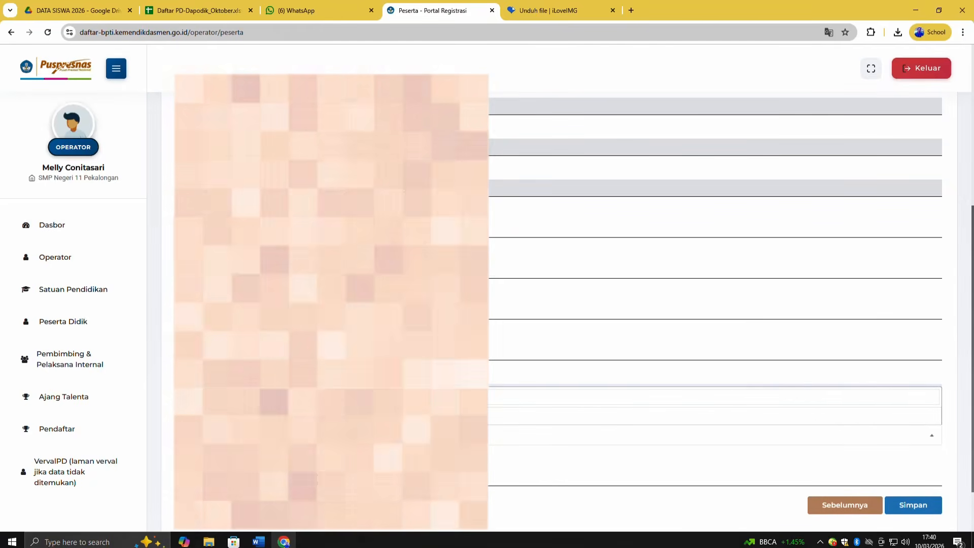
pyautogui.click(845, 505)
pyautogui.scroll(-10, 844, 502)
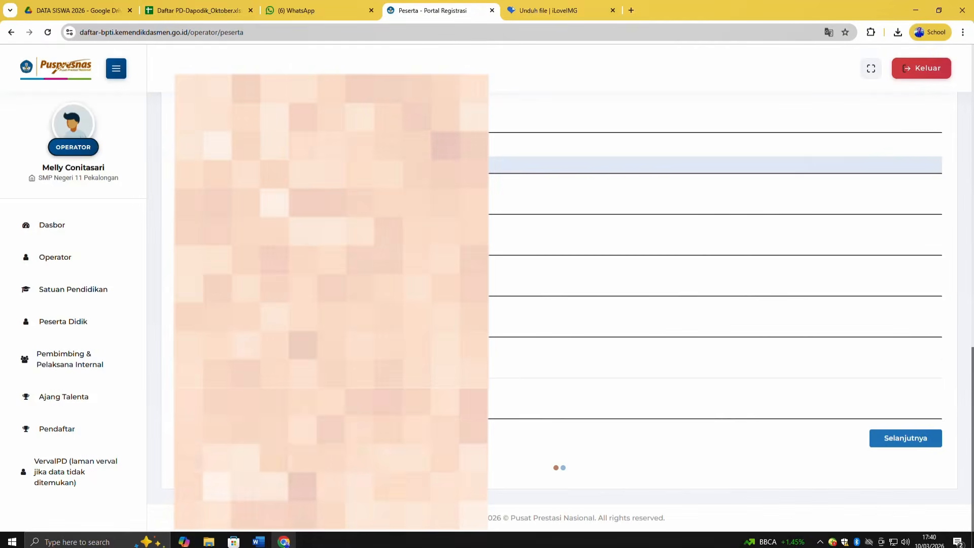
pyautogui.click(906, 439)
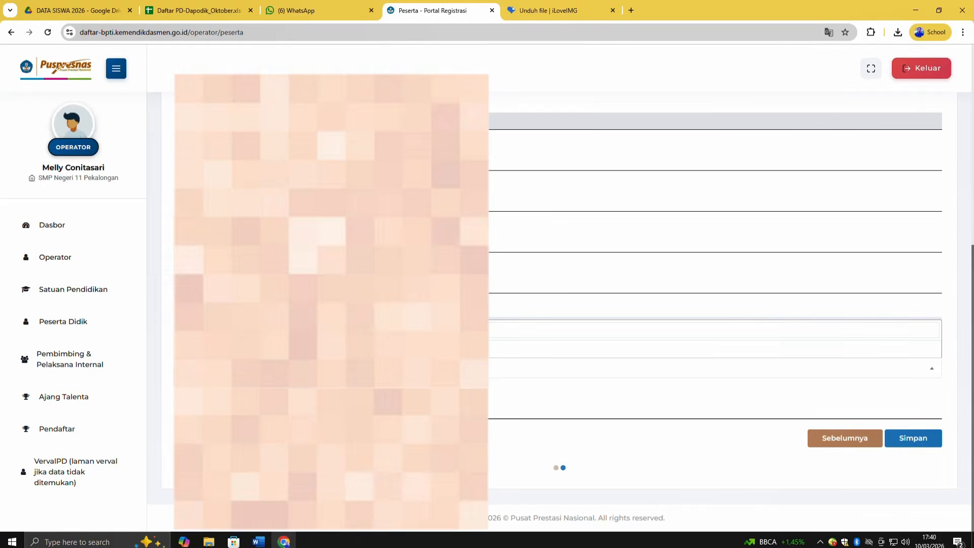
# Search the second page's list for "pek", choose the matching entry and save the participant.
pyautogui.write('p')
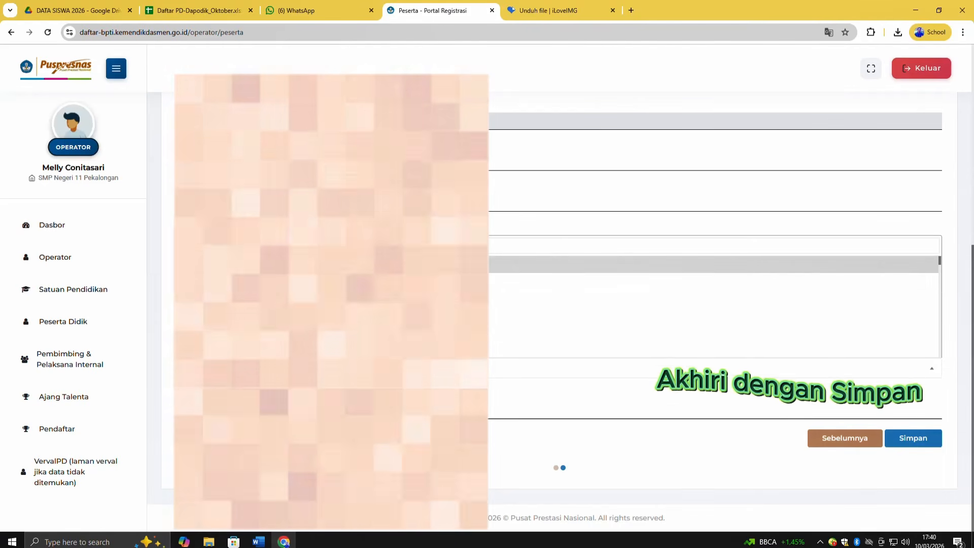
pyautogui.write('ek')
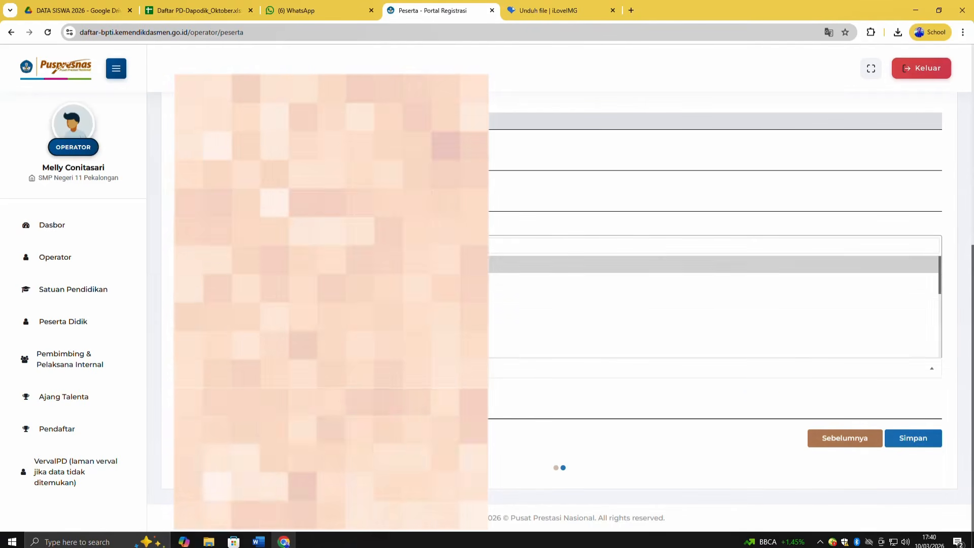
pyautogui.scroll(-3, 330, 296)
pyautogui.click(330, 297)
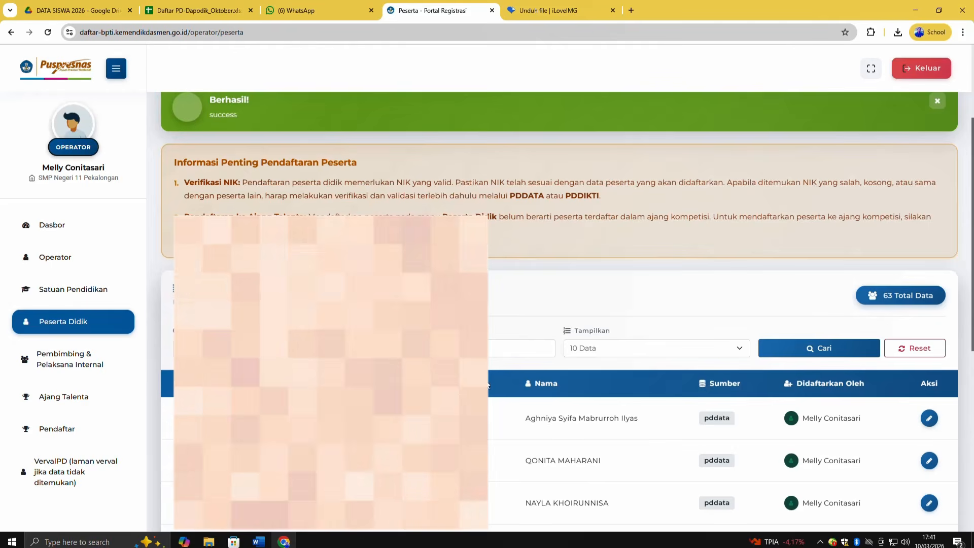
# Open the Mendongeng registration form of the FLS3N-SMP competition from the Ajang Talenta list.
pyautogui.scroll(-2, 642, 340)
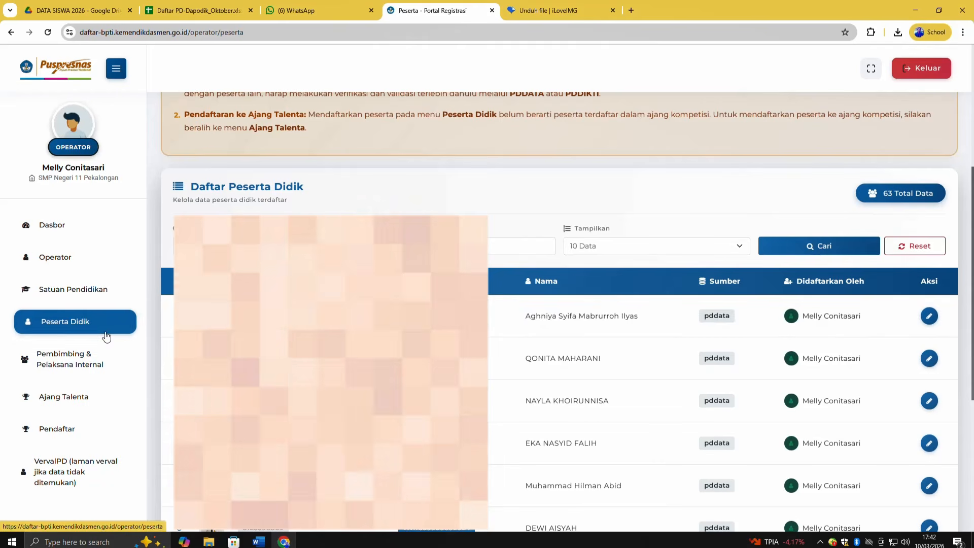
pyautogui.click(80, 398)
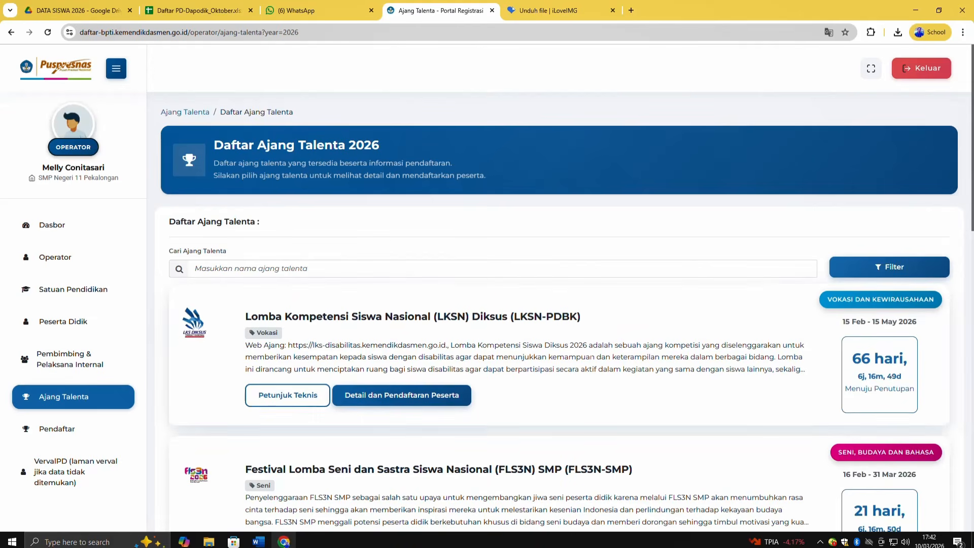
pyautogui.scroll(-4, 583, 343)
pyautogui.scroll(-1, 582, 343)
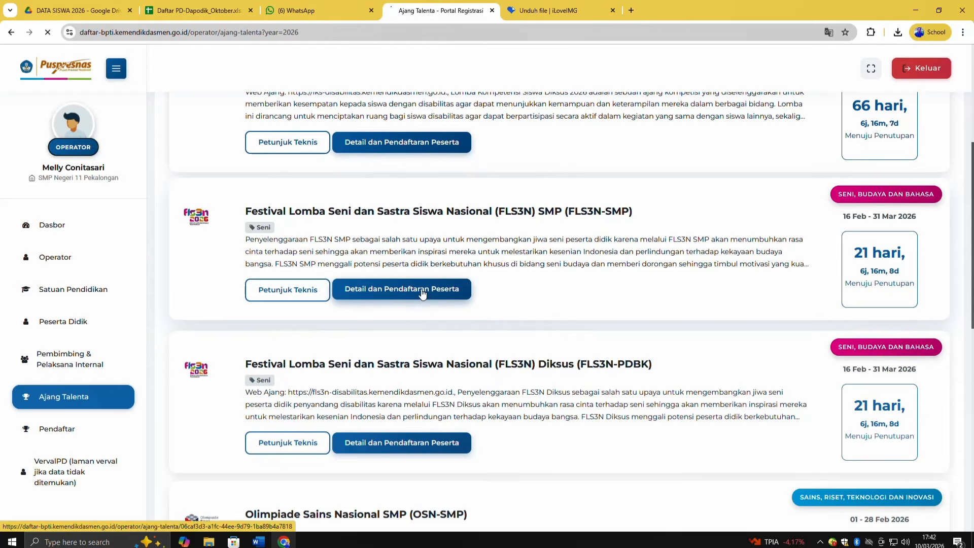
pyautogui.scroll(-6, 716, 262)
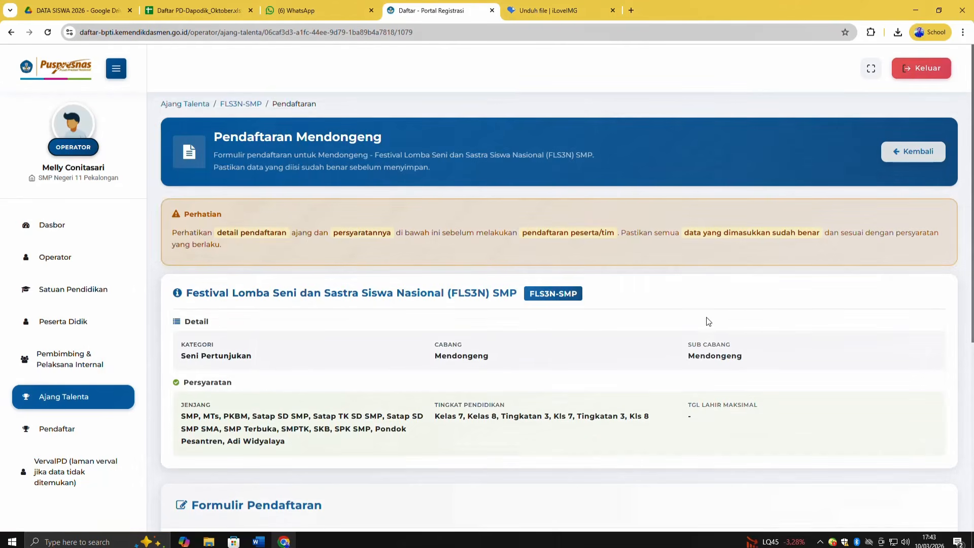
# Select the newly added student as the Peserta in the Mendongeng registration form.
pyautogui.scroll(-3, 699, 312)
pyautogui.scroll(-2, 609, 313)
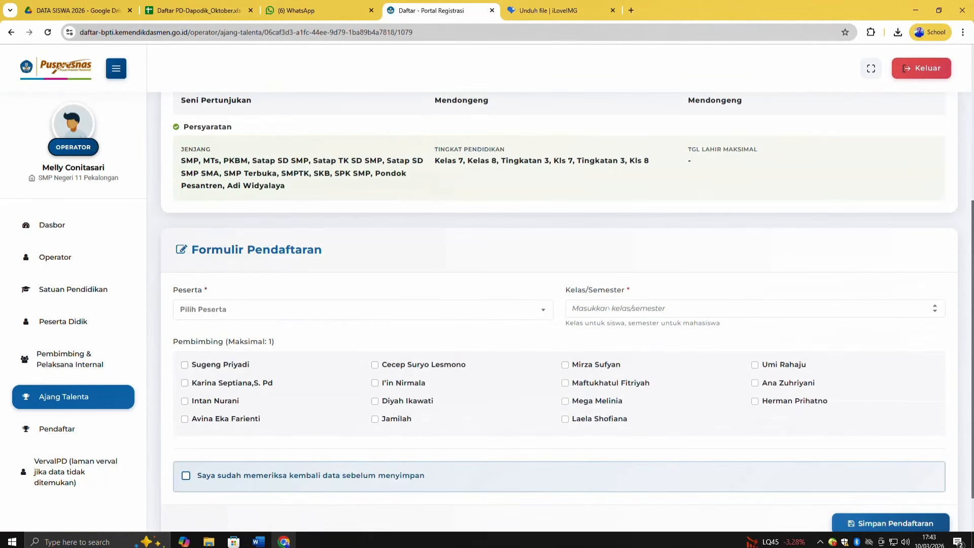
pyautogui.click(254, 315)
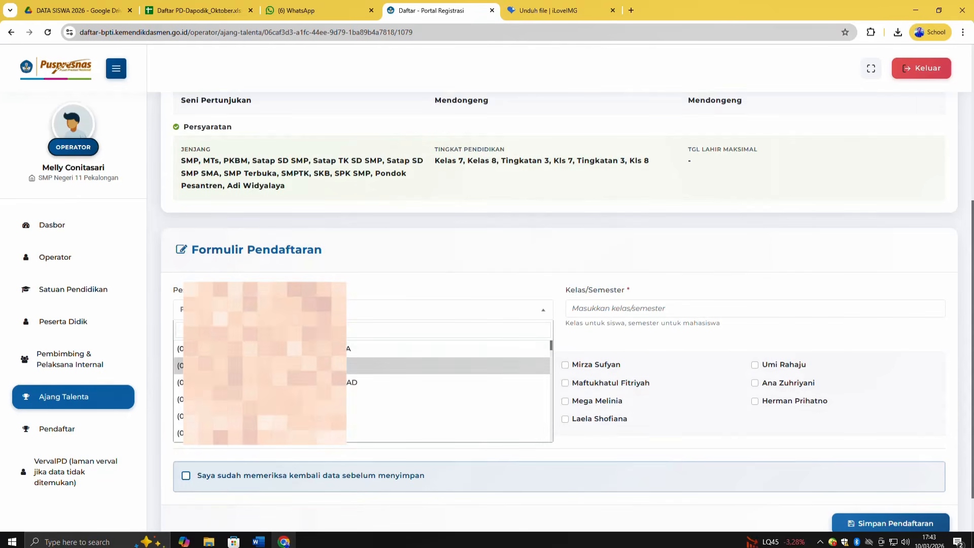
pyautogui.scroll(-1, 446, 390)
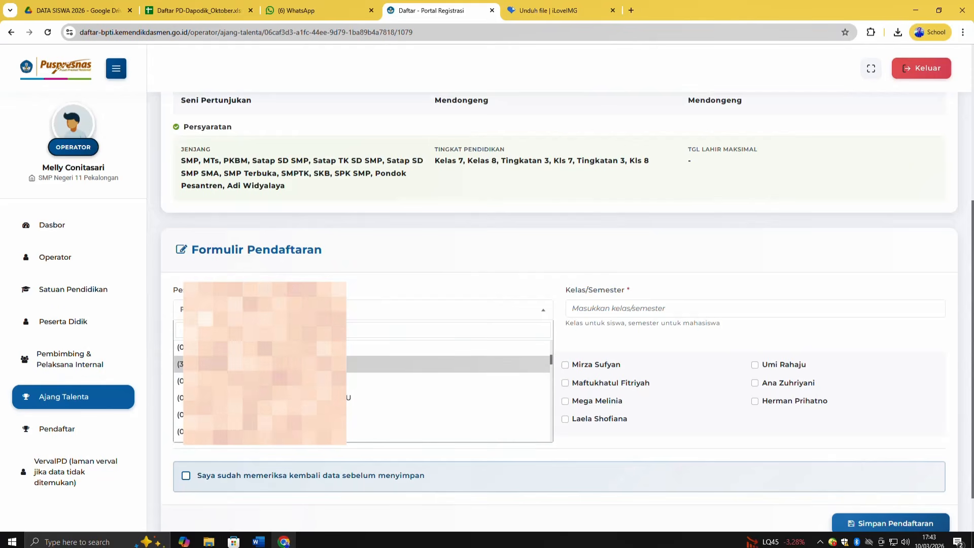
pyautogui.scroll(-1, 447, 391)
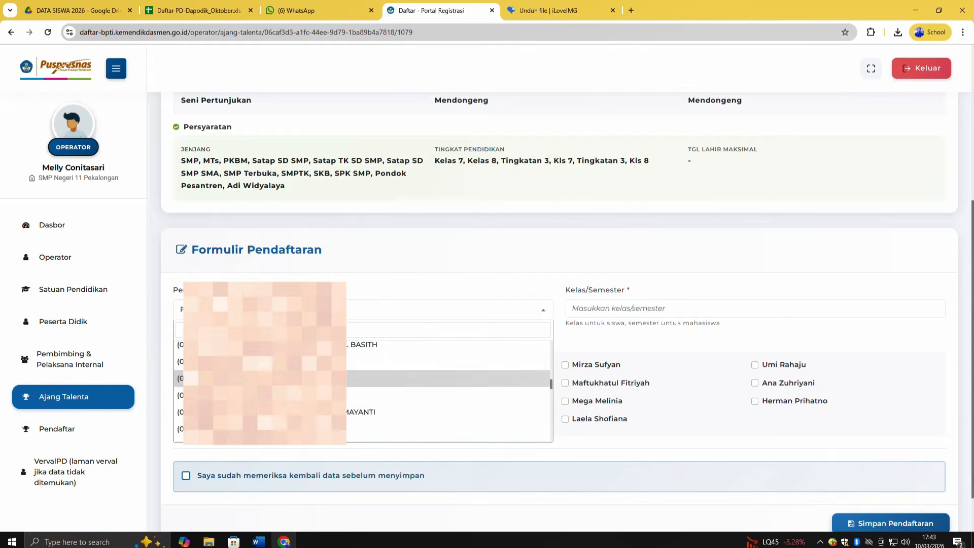
pyautogui.scroll(-1, 446, 391)
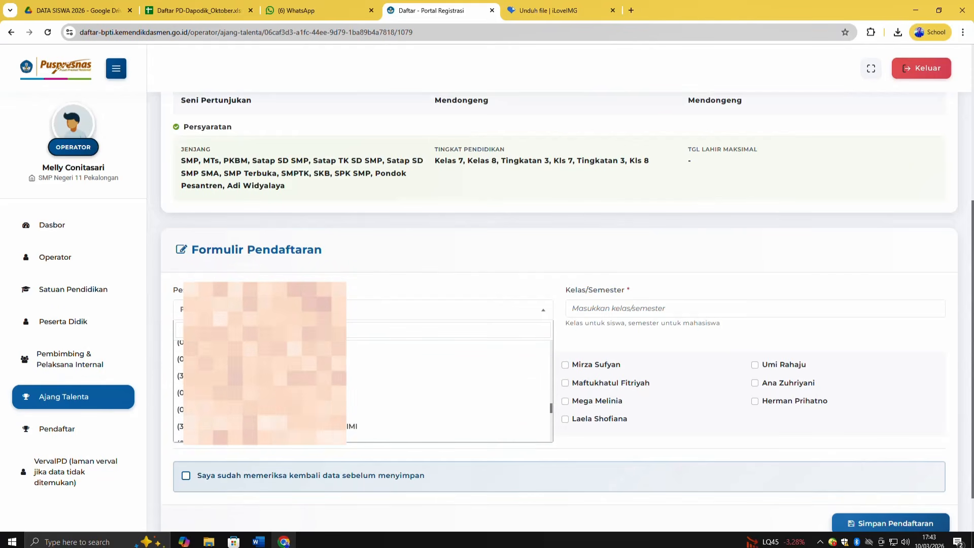
pyautogui.scroll(-1, 447, 376)
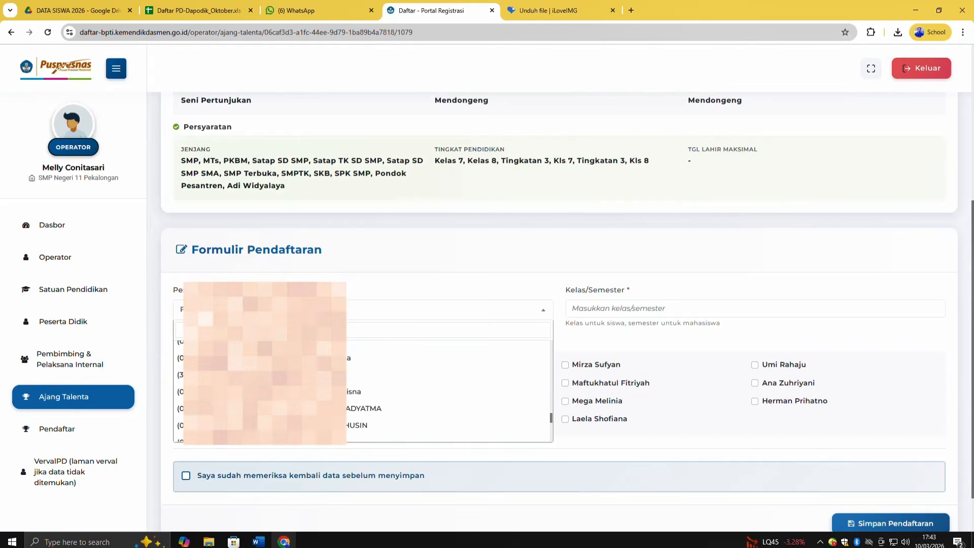
pyautogui.scroll(-2, 446, 375)
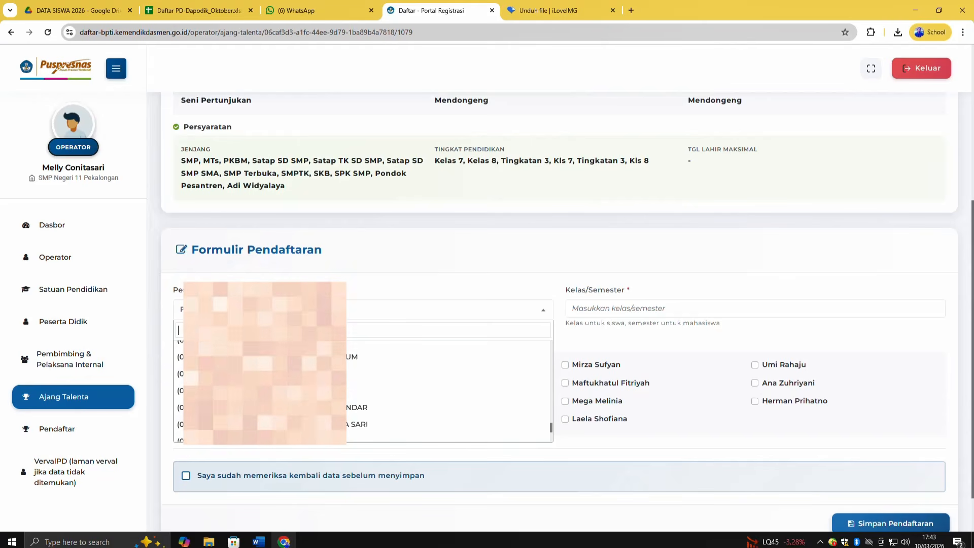
pyautogui.scroll(-1, 447, 375)
pyautogui.scroll(-1, 446, 380)
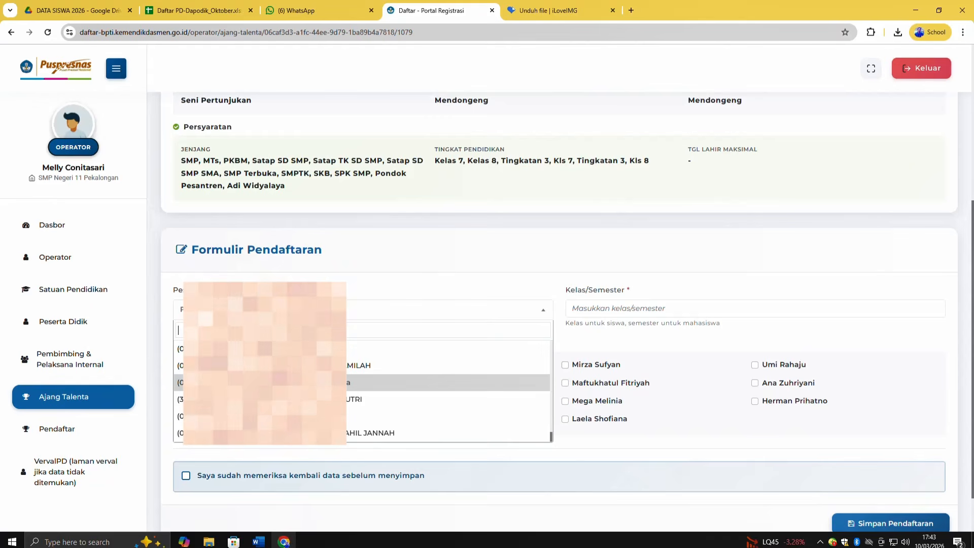
pyautogui.scroll(-2, 446, 380)
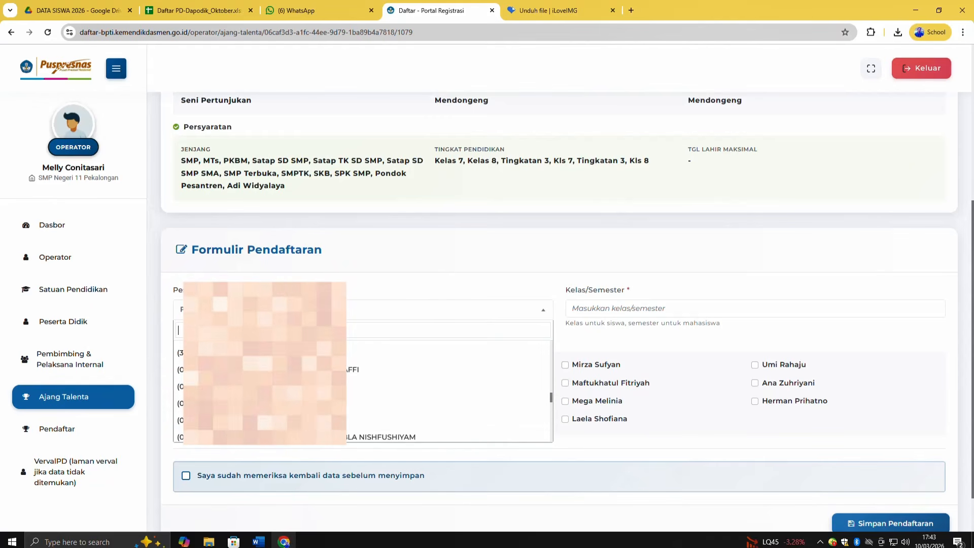
pyautogui.scroll(-3, 447, 380)
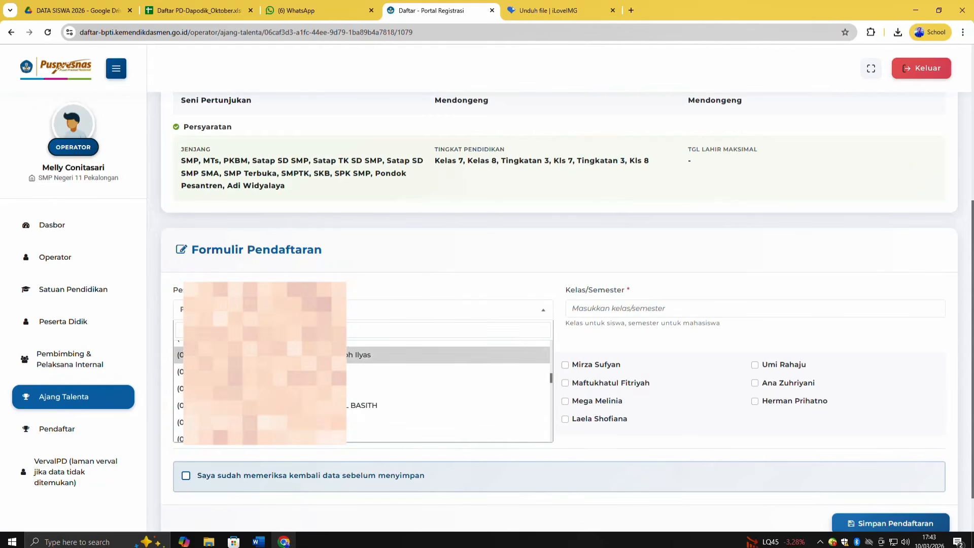
pyautogui.click(361, 355)
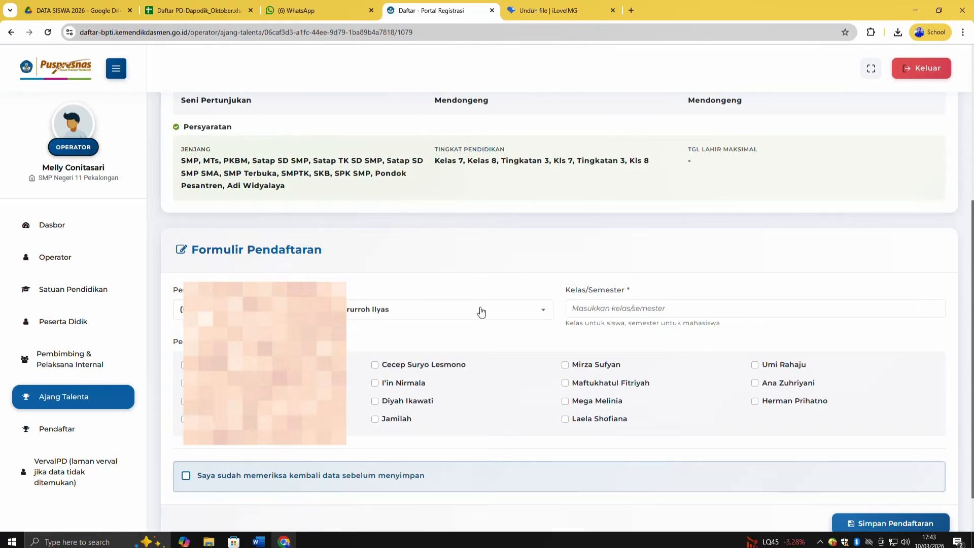
# Set Kelas/Semester to 7, tick the student's mentor, confirm that the data has been checked and save the registration.
pyautogui.click(617, 309)
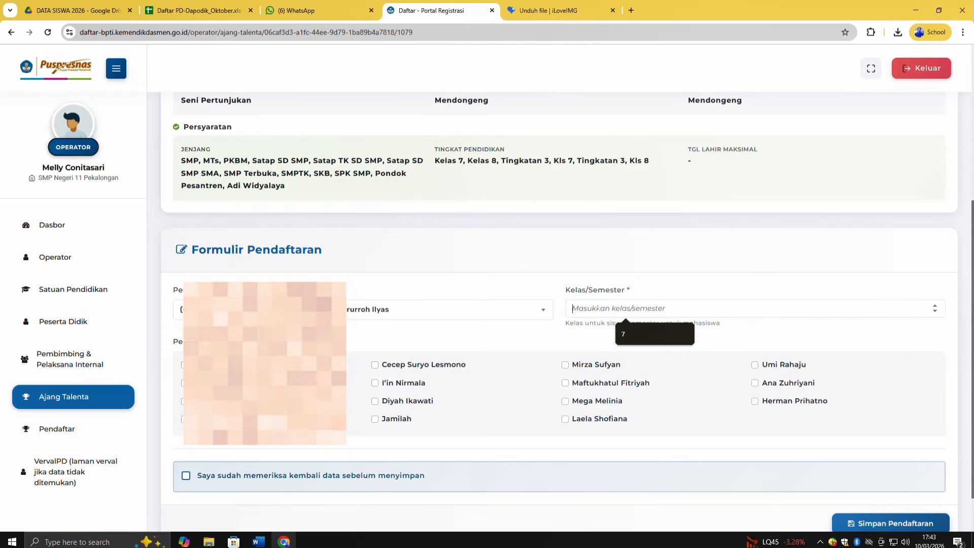
pyautogui.click(625, 331)
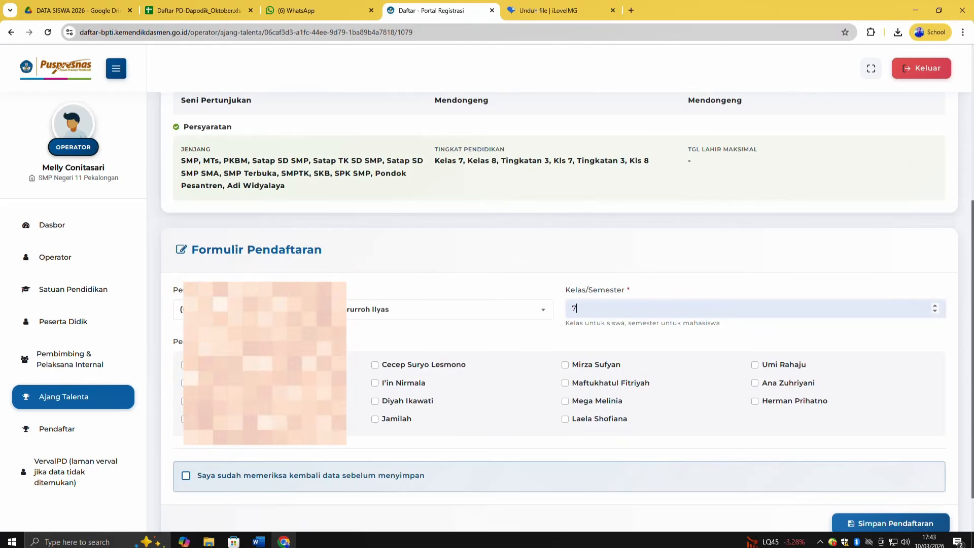
pyautogui.scroll(-1, 392, 424)
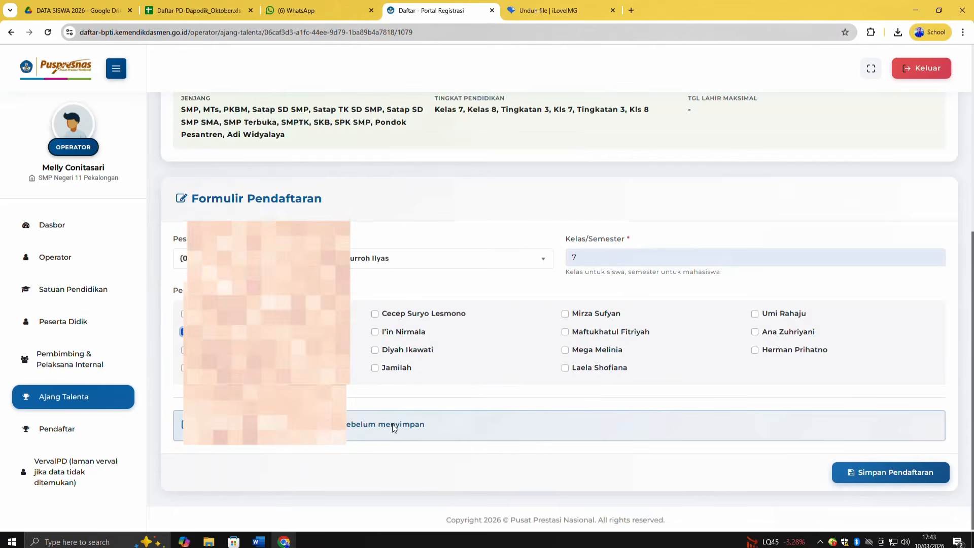
pyautogui.click(186, 425)
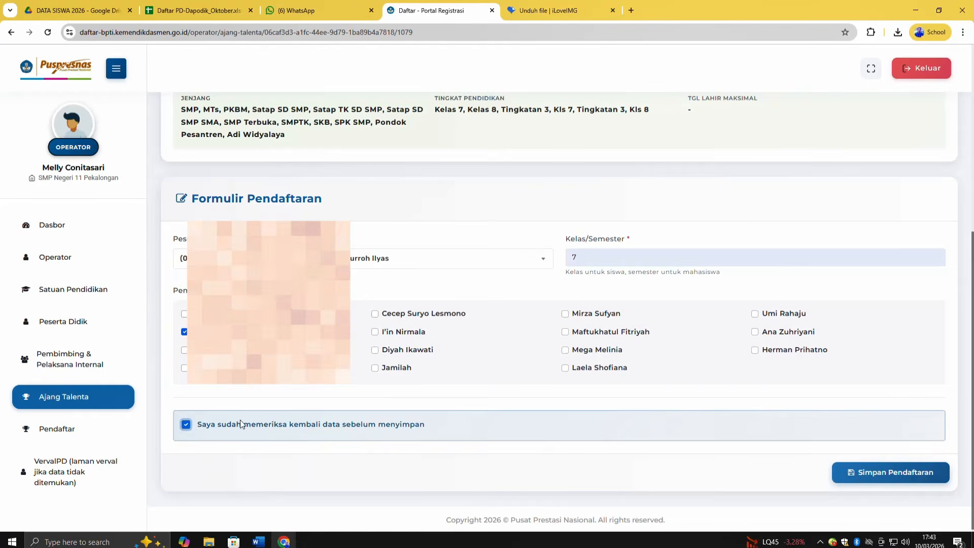
pyautogui.click(896, 473)
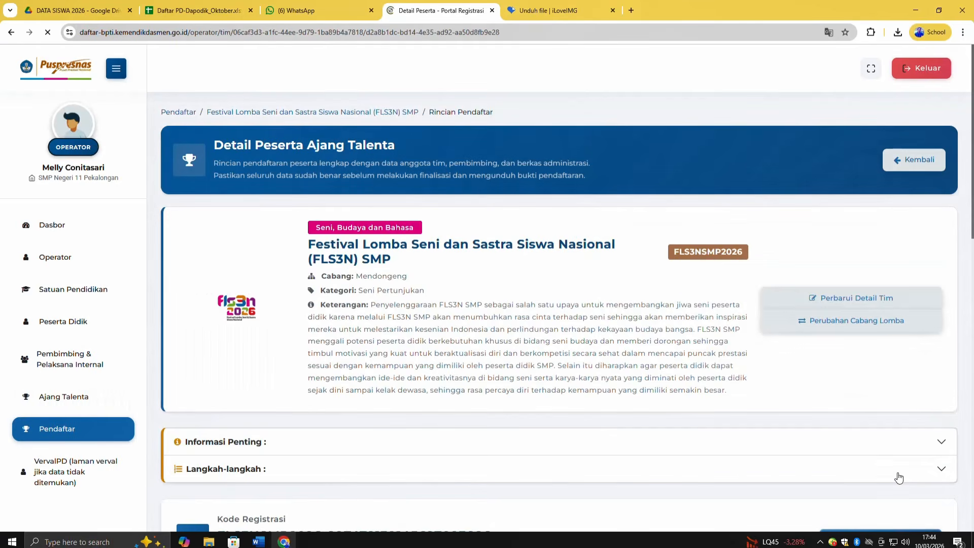
# Review the registration's participant, mentor and required-file sections down to the Finalisasi Pendaftaran section.
pyautogui.scroll(-4, 611, 330)
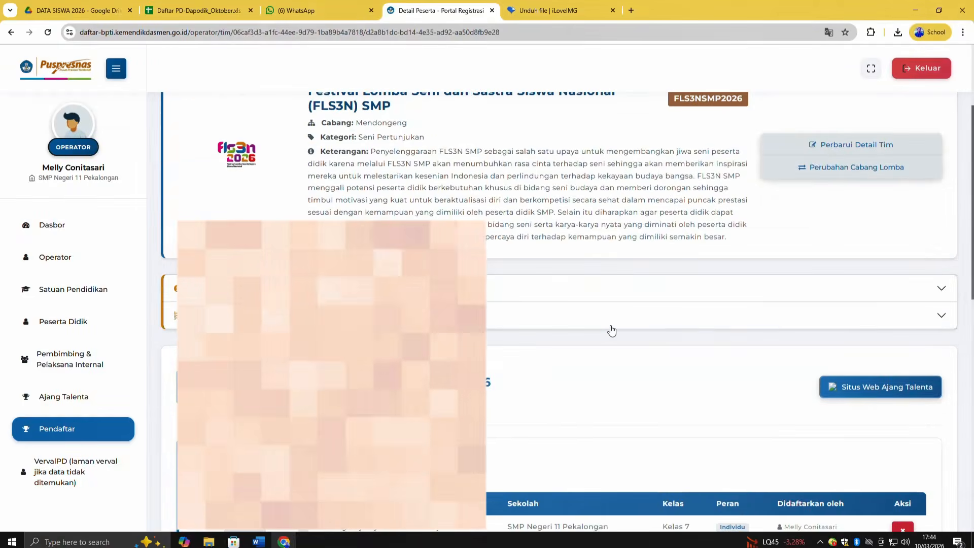
pyautogui.scroll(-1, 611, 330)
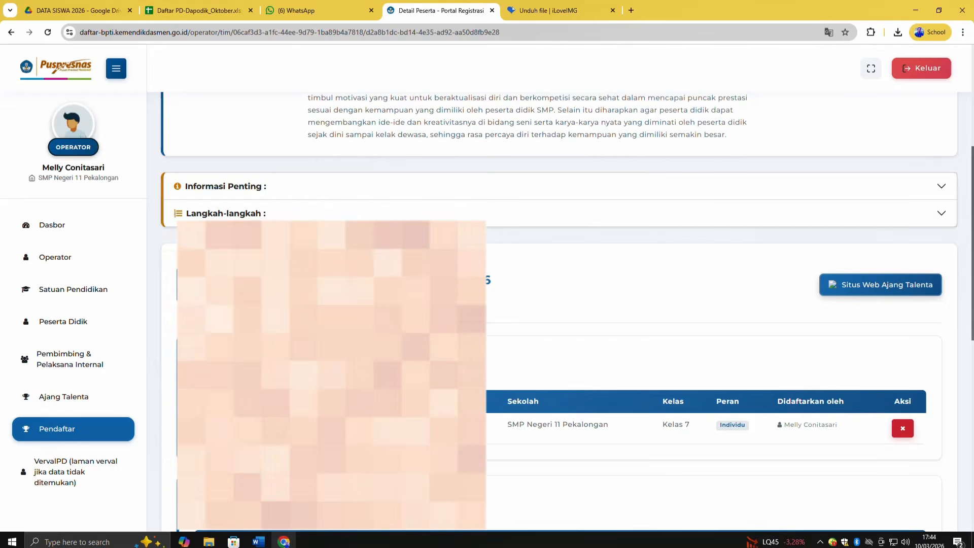
pyautogui.scroll(-1, 576, 289)
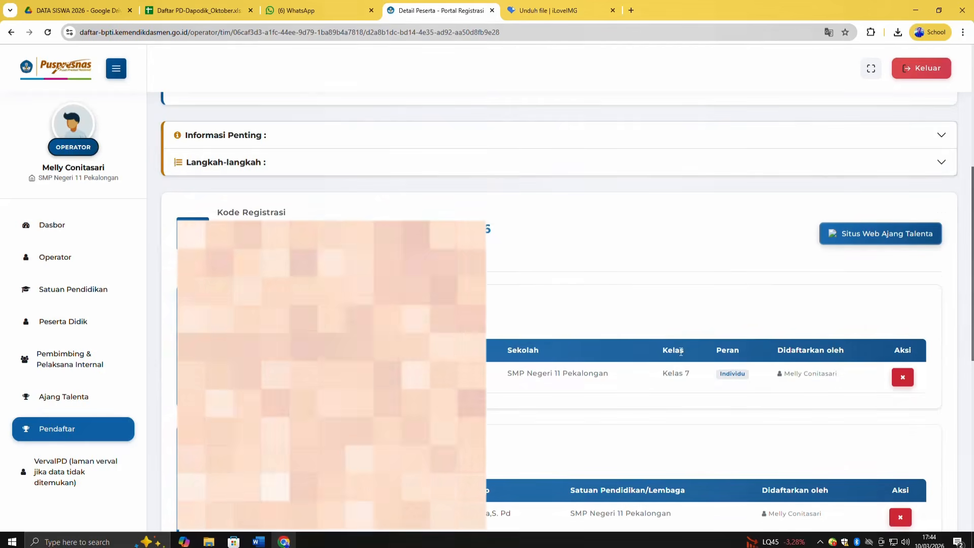
pyautogui.scroll(-2, 576, 292)
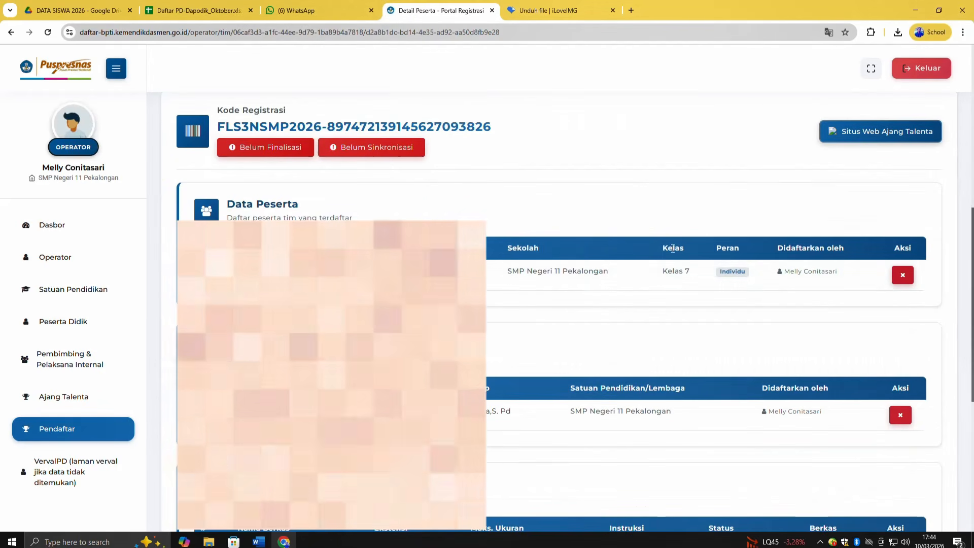
pyautogui.scroll(-1, 676, 257)
pyautogui.scroll(1, 623, 256)
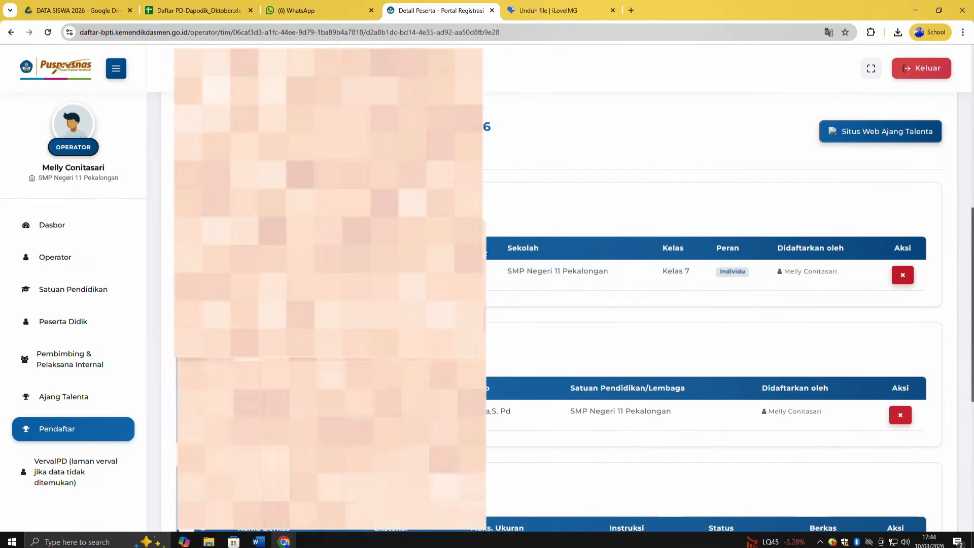
pyautogui.scroll(-1, 524, 306)
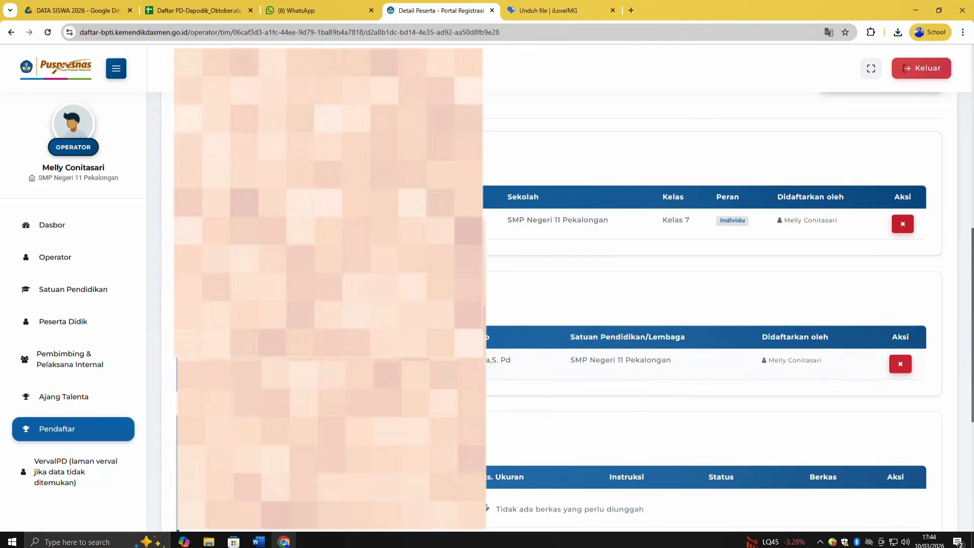
pyautogui.scroll(-2, 543, 287)
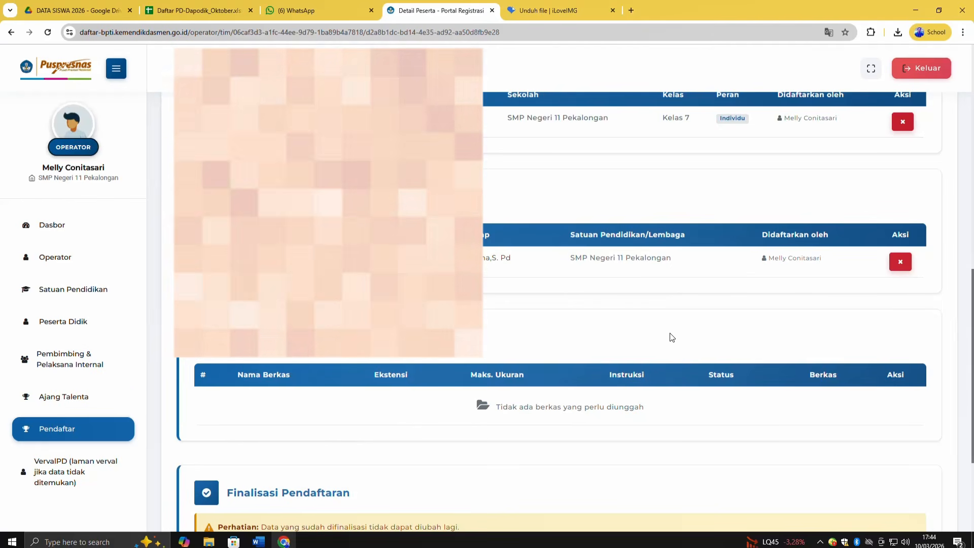
pyautogui.scroll(-2, 605, 271)
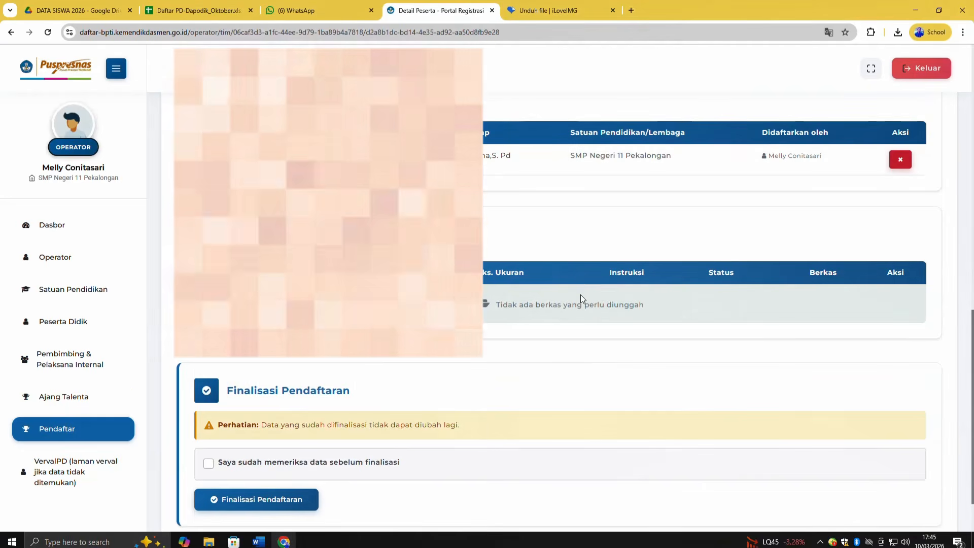
pyautogui.scroll(7, 586, 294)
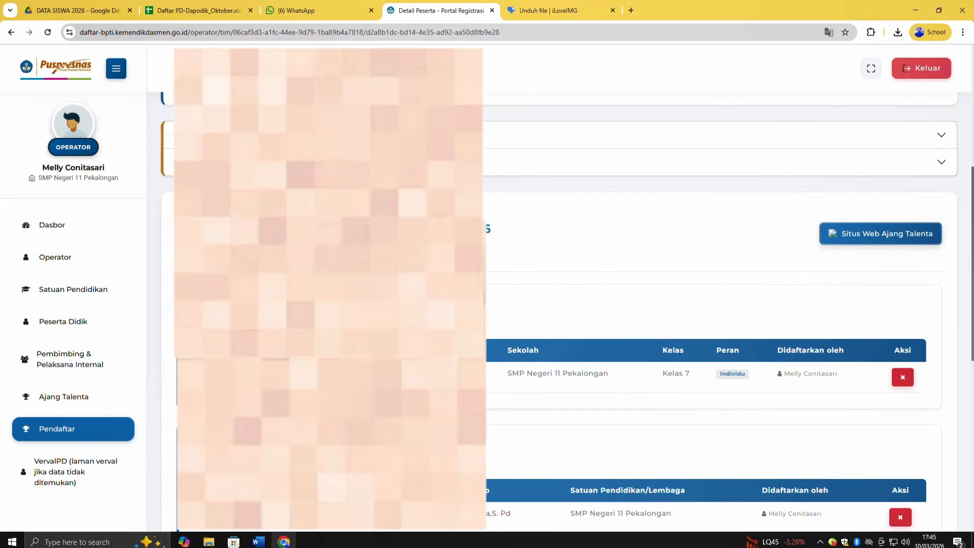
# Declare the registration data checked, finalise the Mendongeng registration and accept the confirmation.
pyautogui.scroll(-3, 583, 284)
pyautogui.scroll(-5, 705, 284)
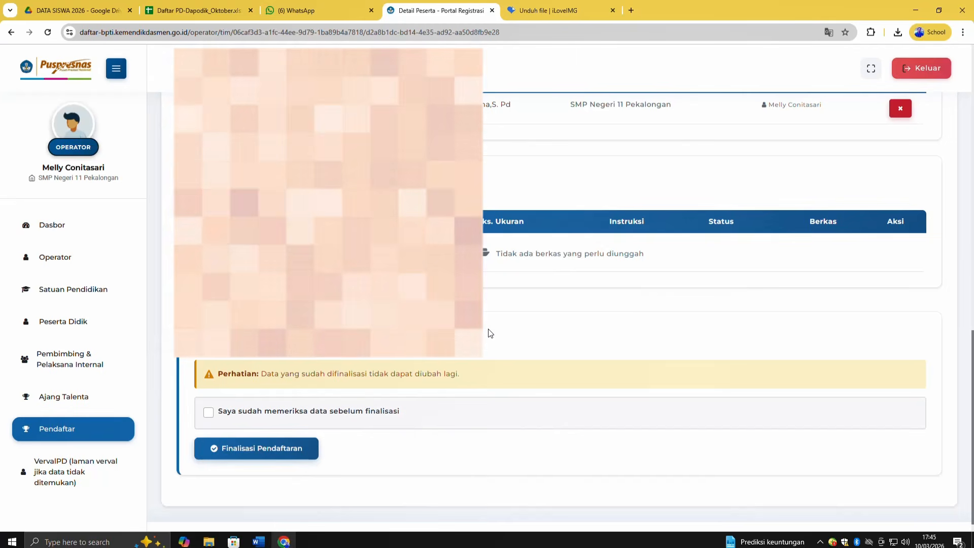
pyautogui.click(209, 412)
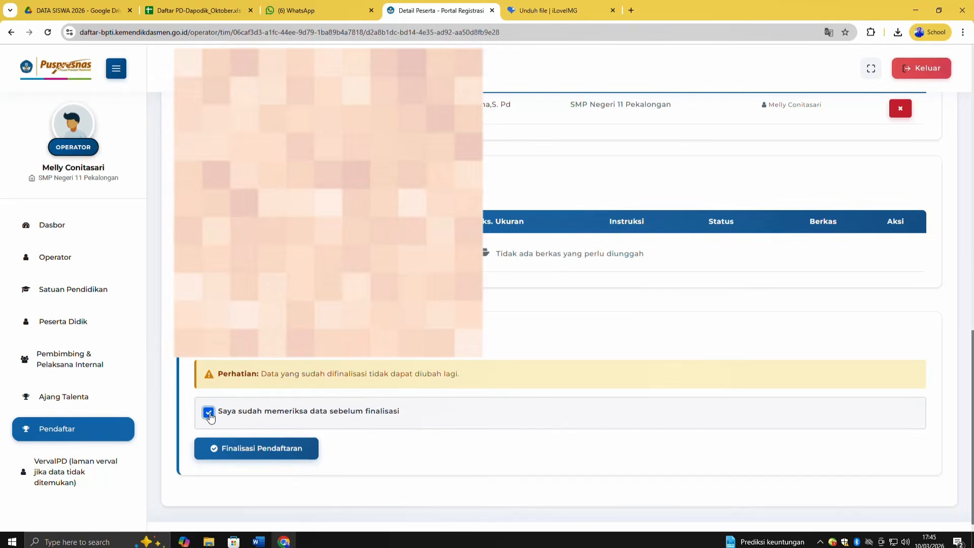
pyautogui.click(248, 453)
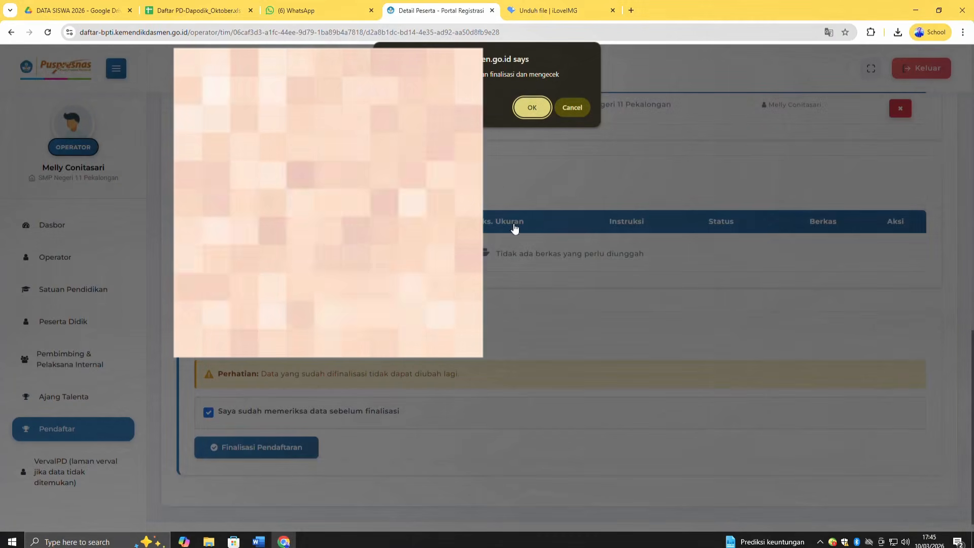
pyautogui.click(533, 108)
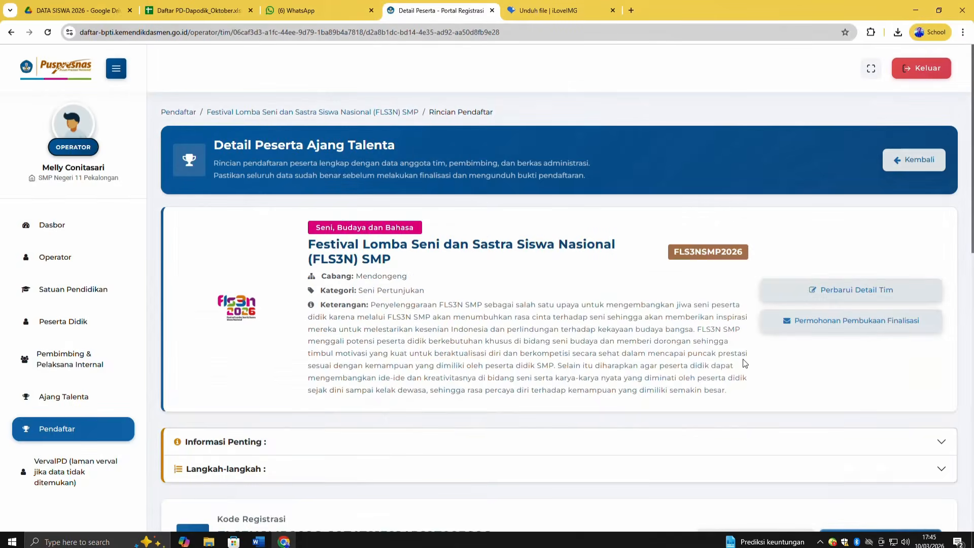
# Download the finalised registration's proof (Bukti Pendaftaran) and open the PDF from the Downloads folder.
pyautogui.scroll(-3, 725, 358)
pyautogui.scroll(-2, 720, 354)
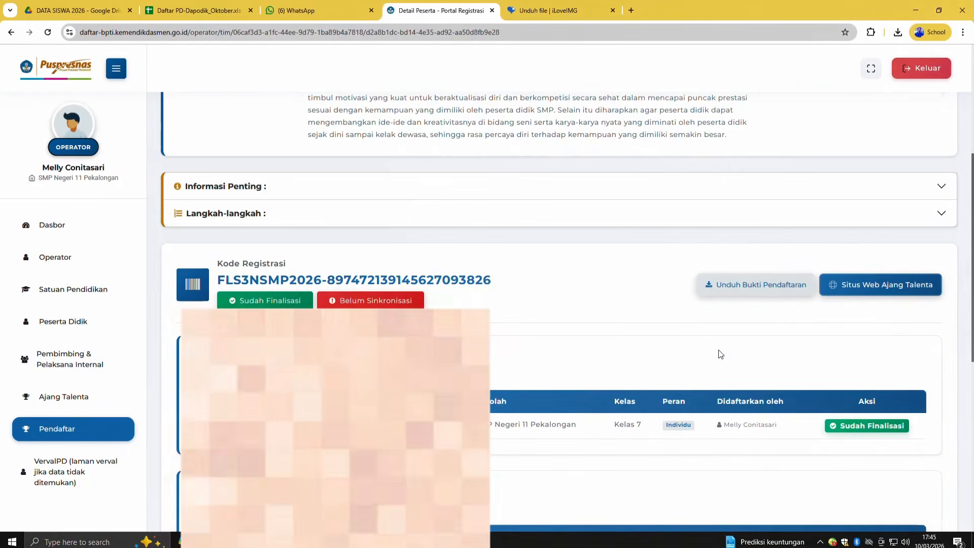
pyautogui.moveTo(243, 304)
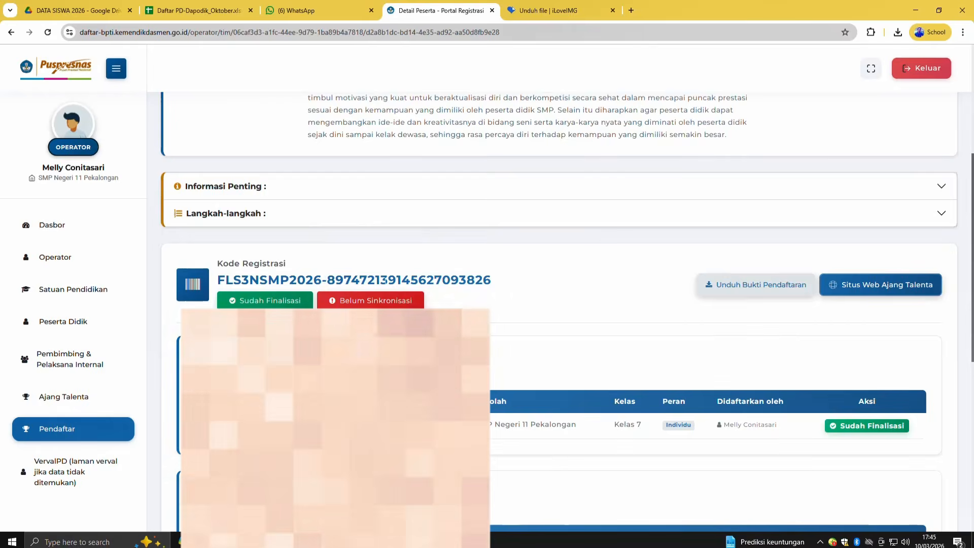
pyautogui.moveTo(402, 302)
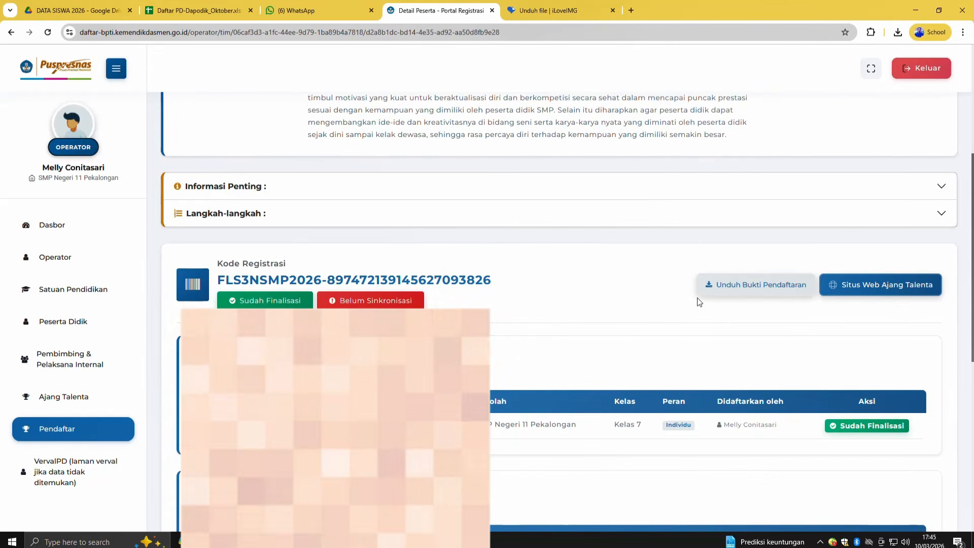
pyautogui.click(758, 294)
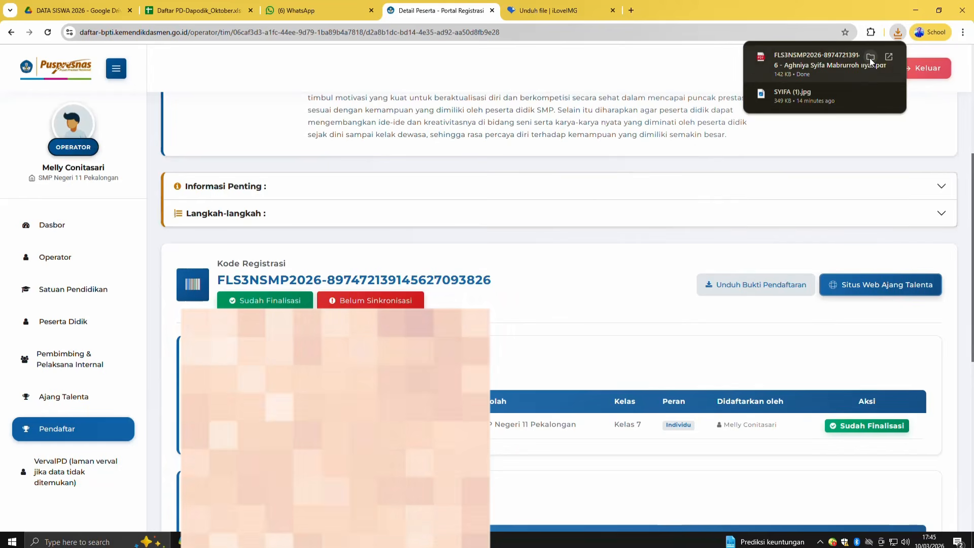
pyautogui.click(870, 60)
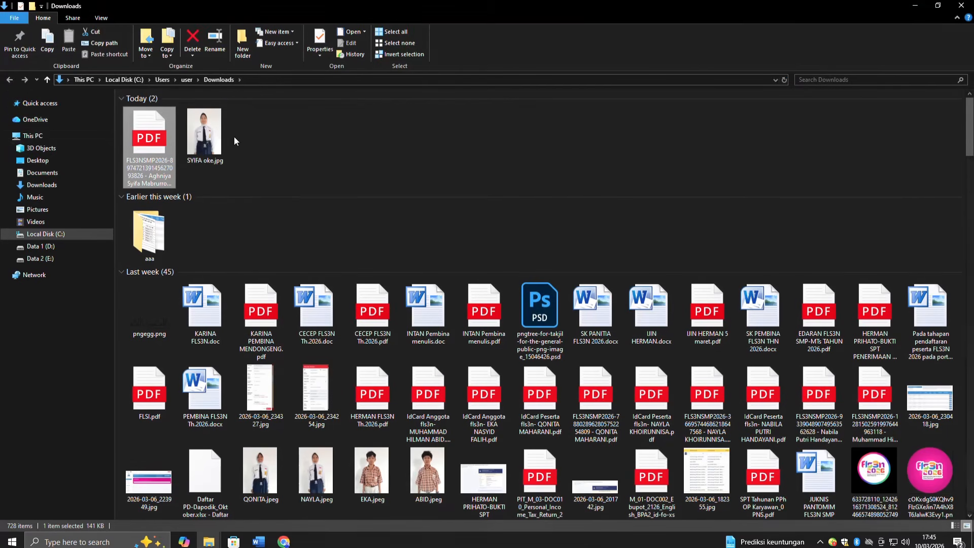
pyautogui.doubleClick(158, 145)
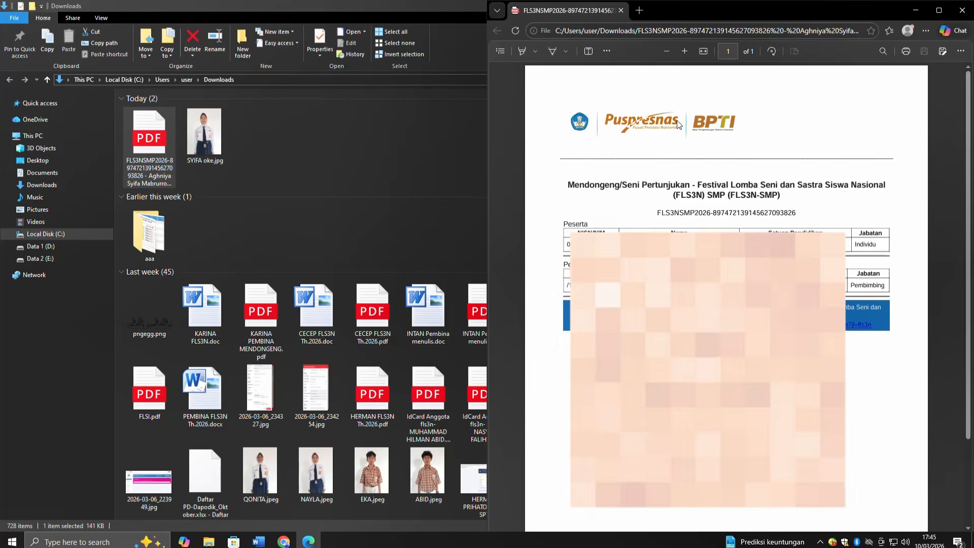
# Close the registration proof PDF, switch back to Chrome and open the registration's talent event website (Situs Web Ajang Talenta).
pyautogui.click(621, 10)
pyautogui.click(284, 542)
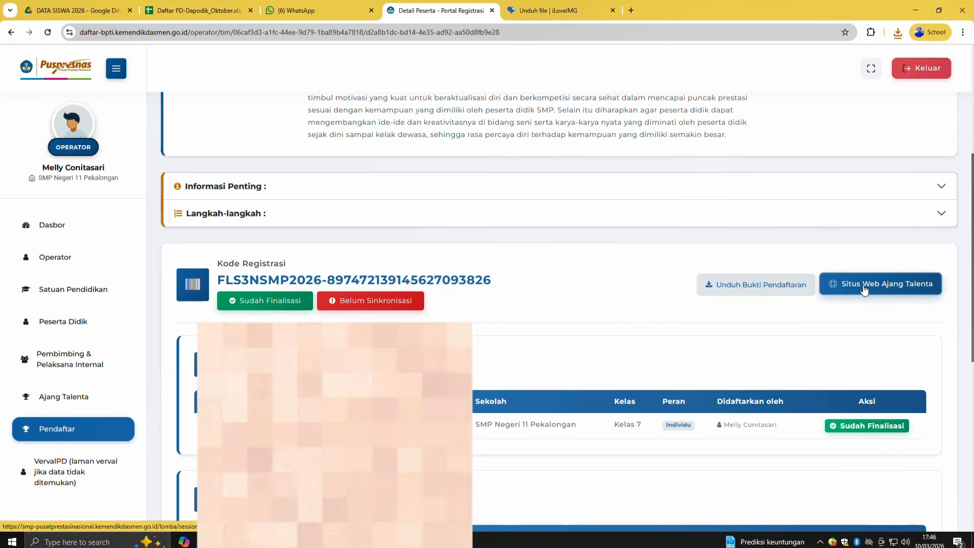
pyautogui.click(864, 287)
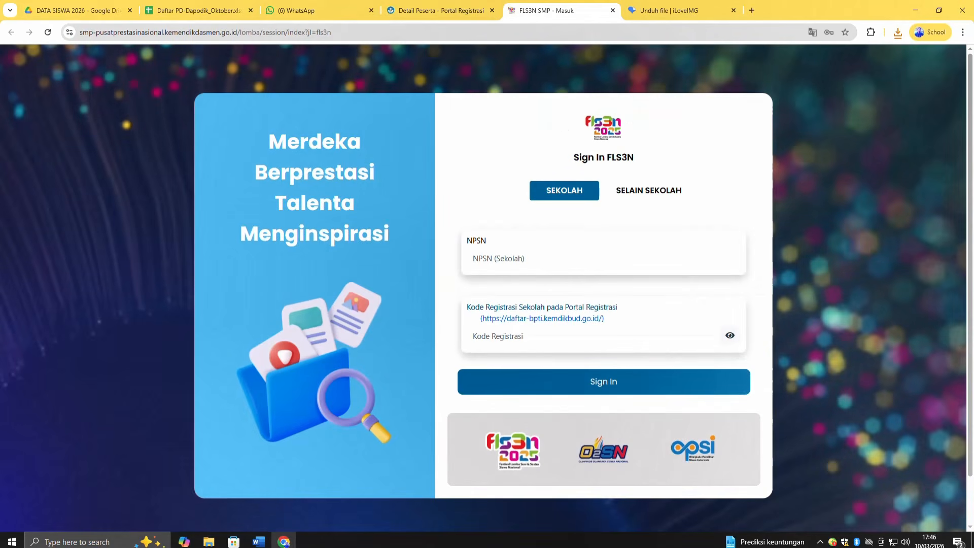
# Sign in to FLS3N as a school with the NPSN and the school registration code shown on the Puspresnas portal dashboard.
pyautogui.click(553, 259)
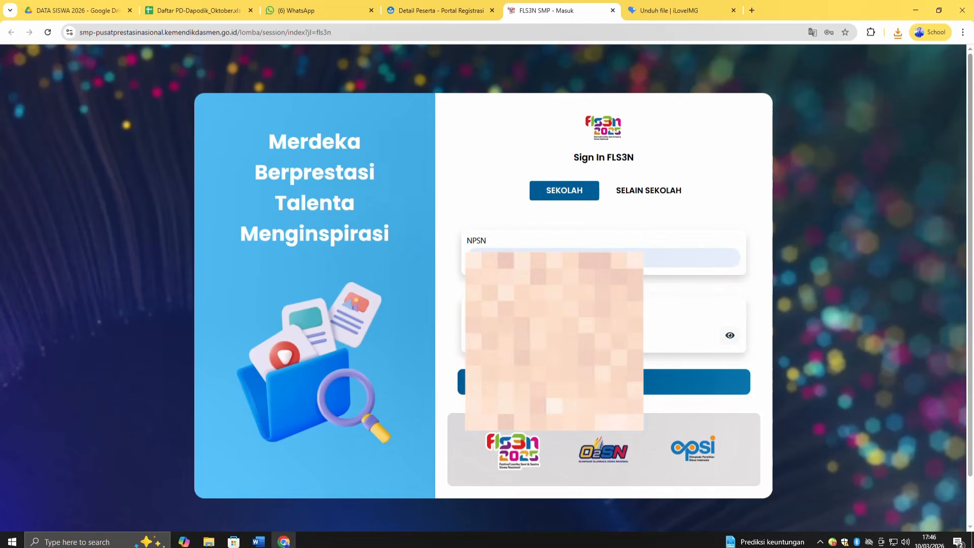
pyautogui.click(554, 336)
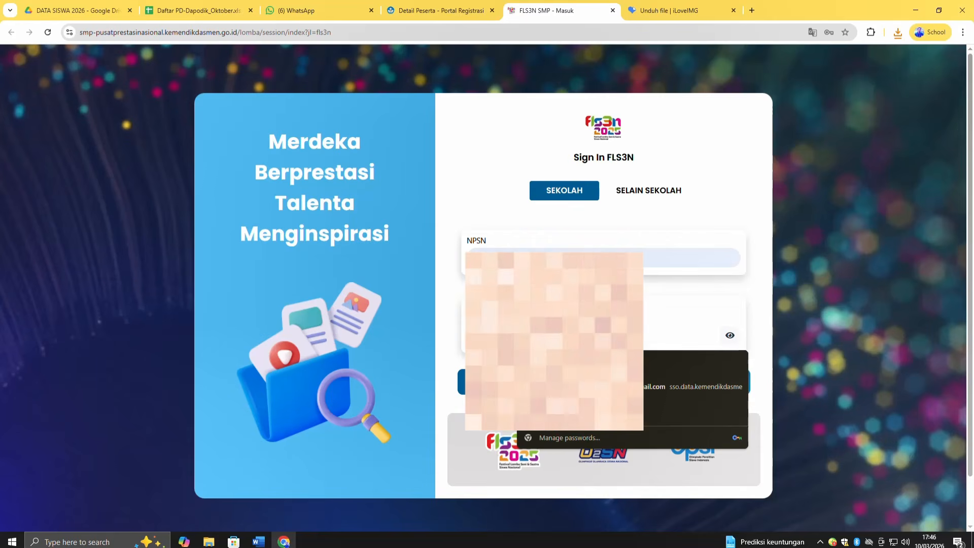
pyautogui.click(430, 10)
pyautogui.click(60, 226)
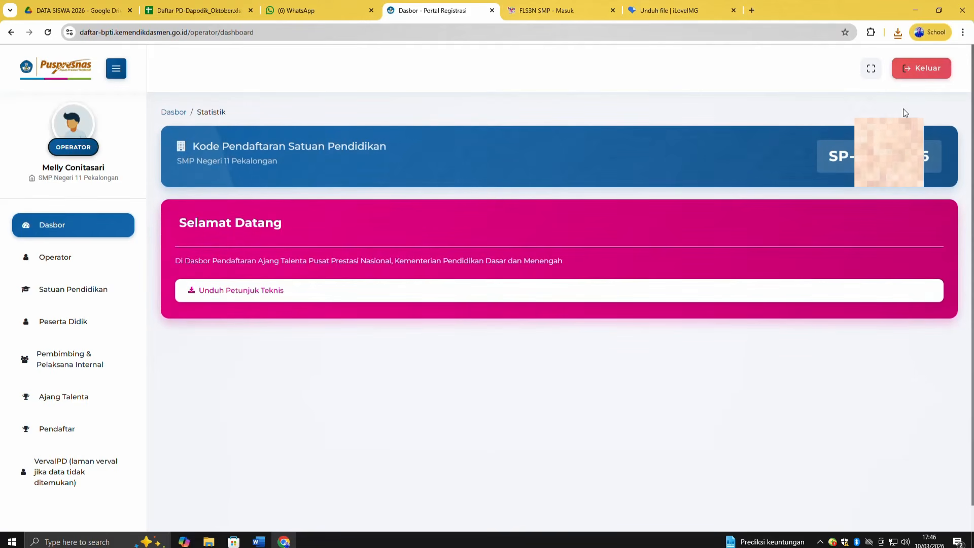
pyautogui.click(554, 10)
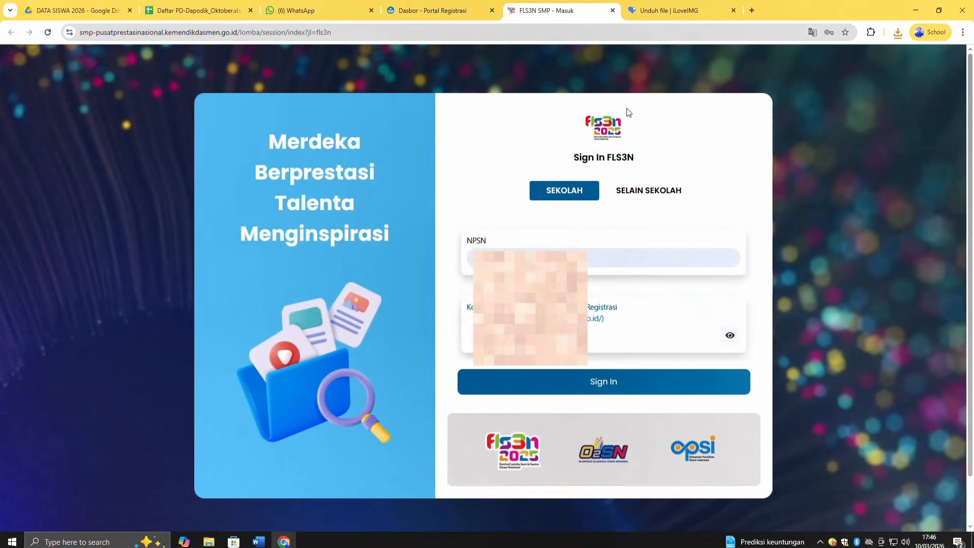
pyautogui.click(553, 337)
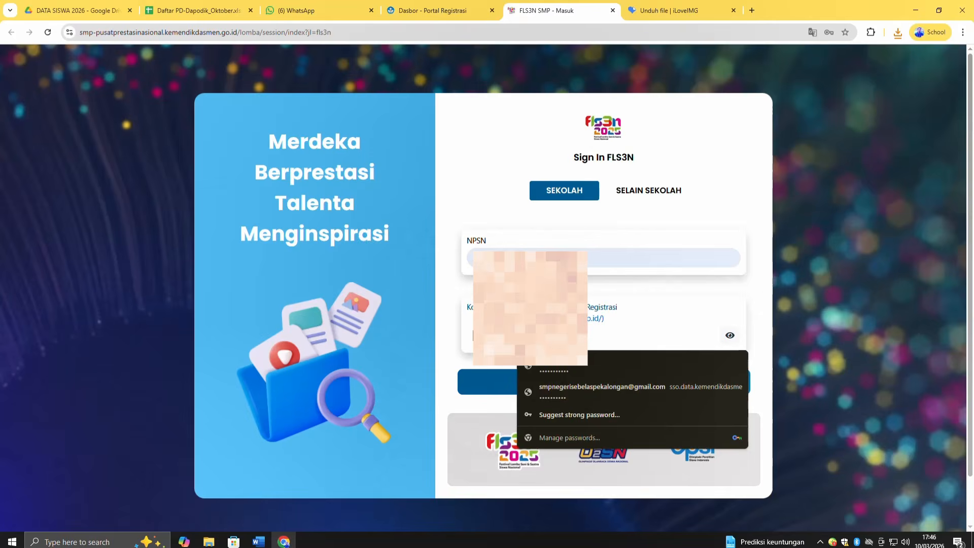
pyautogui.click(555, 369)
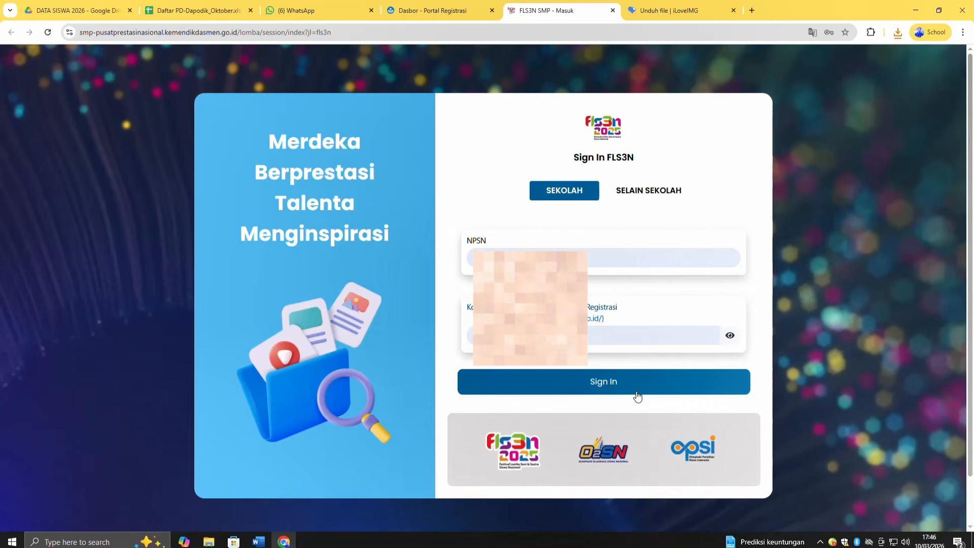
pyautogui.click(603, 385)
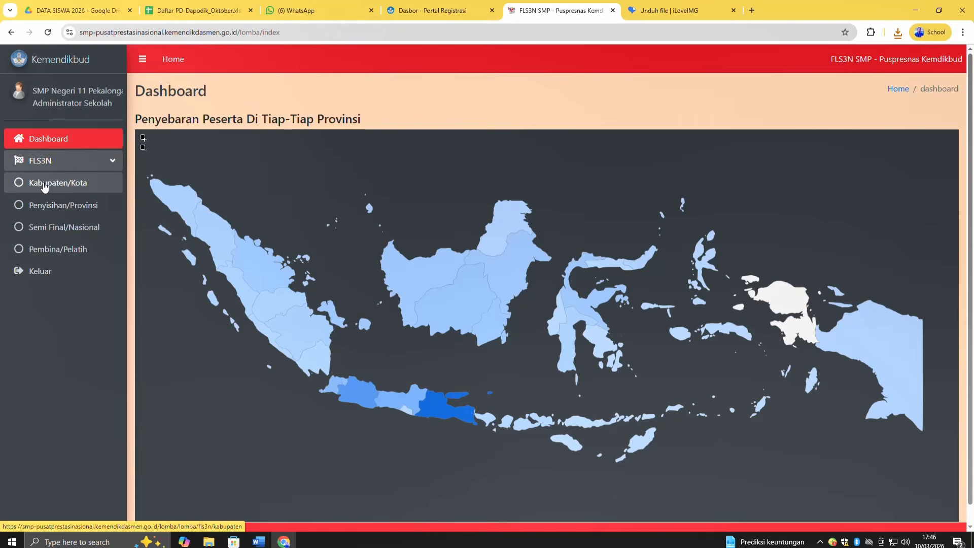
# Open the FLS3N Kabupaten/Kota participant list and synchronise the participants from the portal.
pyautogui.click(45, 183)
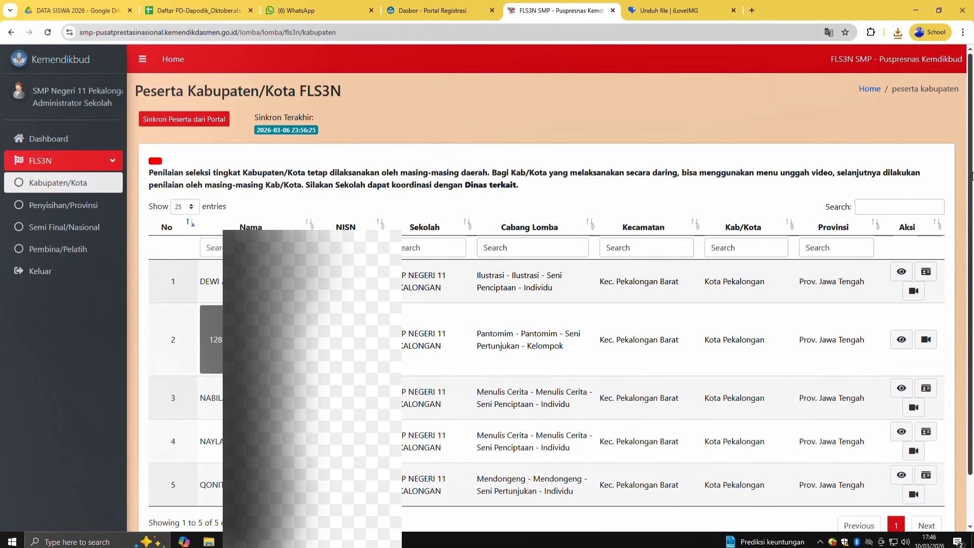
pyautogui.moveTo(970, 175)
pyautogui.mouseDown()
pyautogui.moveTo(971, 214)
pyautogui.moveTo(969, 178)
pyautogui.mouseUp()
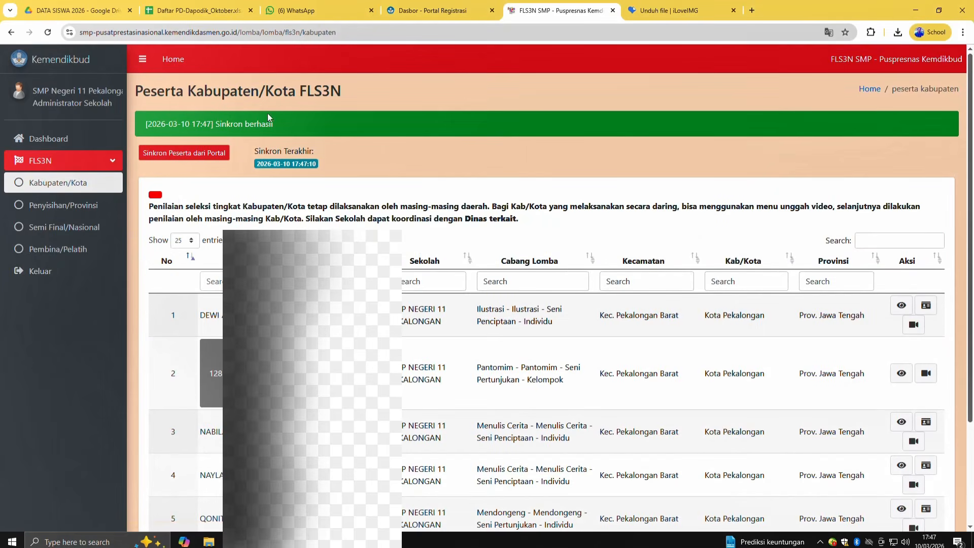
# Review the full details of the newly synchronised Mendongeng participant in row 6, then close them.
pyautogui.scroll(-2, 970, 183)
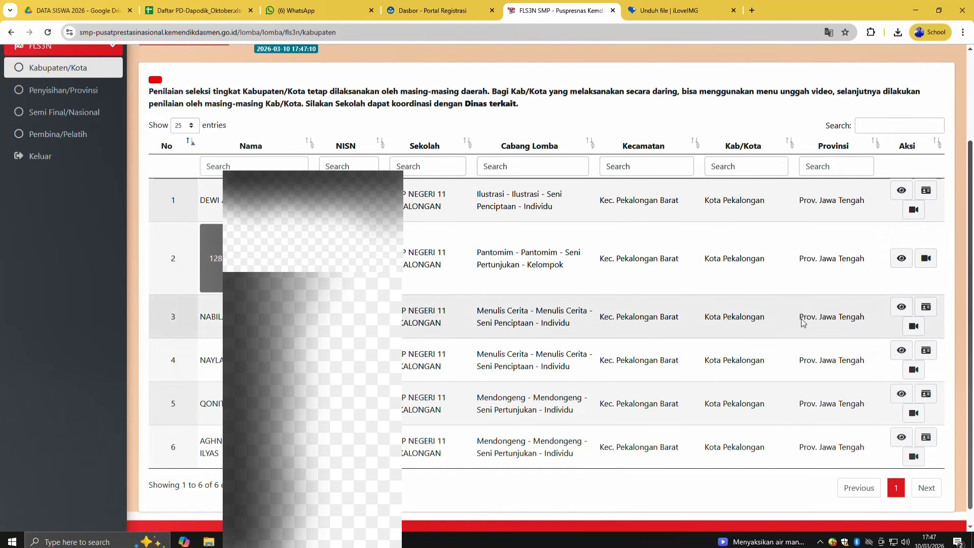
pyautogui.click(902, 439)
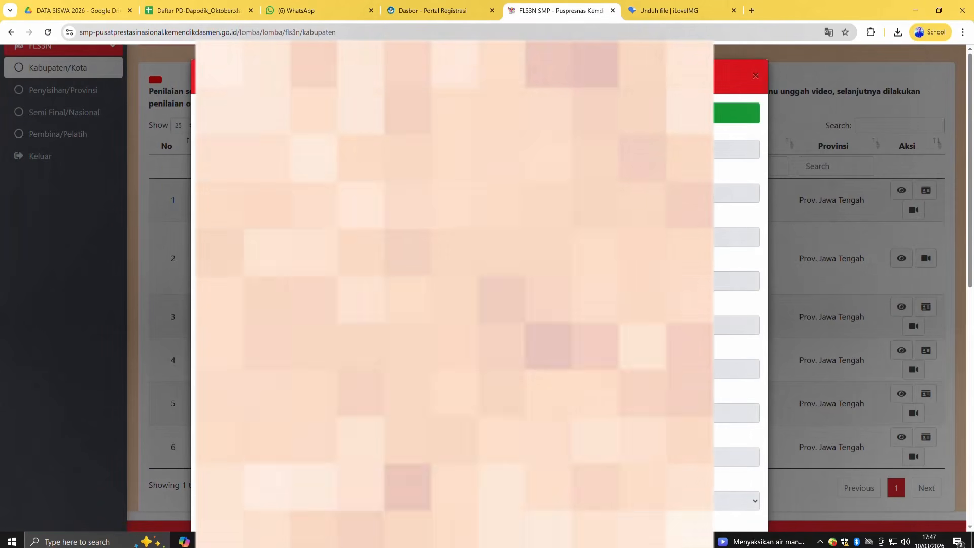
pyautogui.scroll(-7, 479, 285)
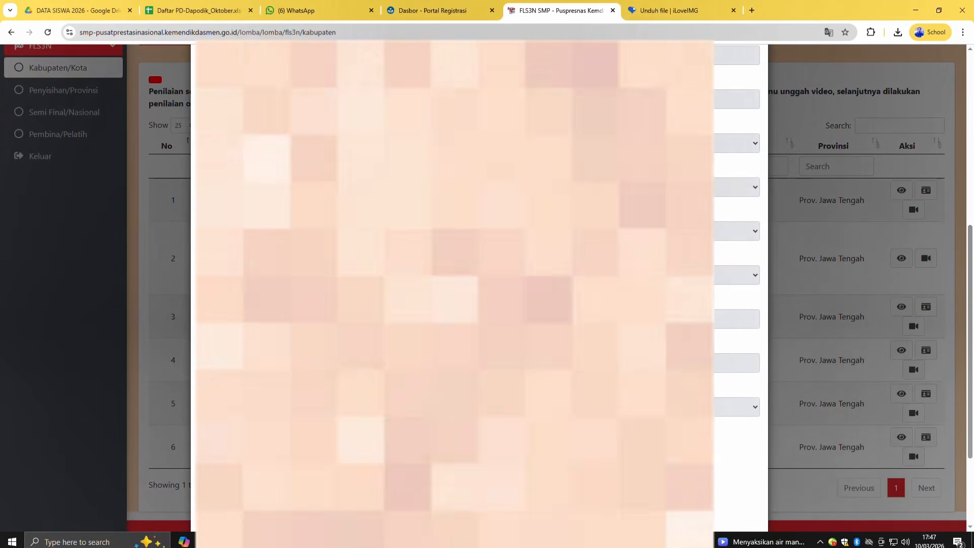
pyautogui.scroll(-3, 480, 285)
pyautogui.scroll(10, 480, 284)
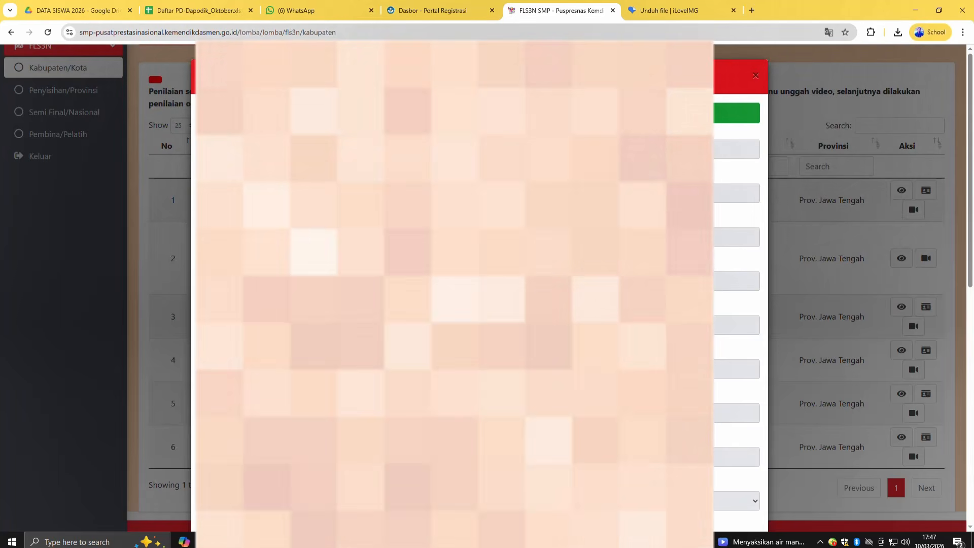
pyautogui.click(756, 76)
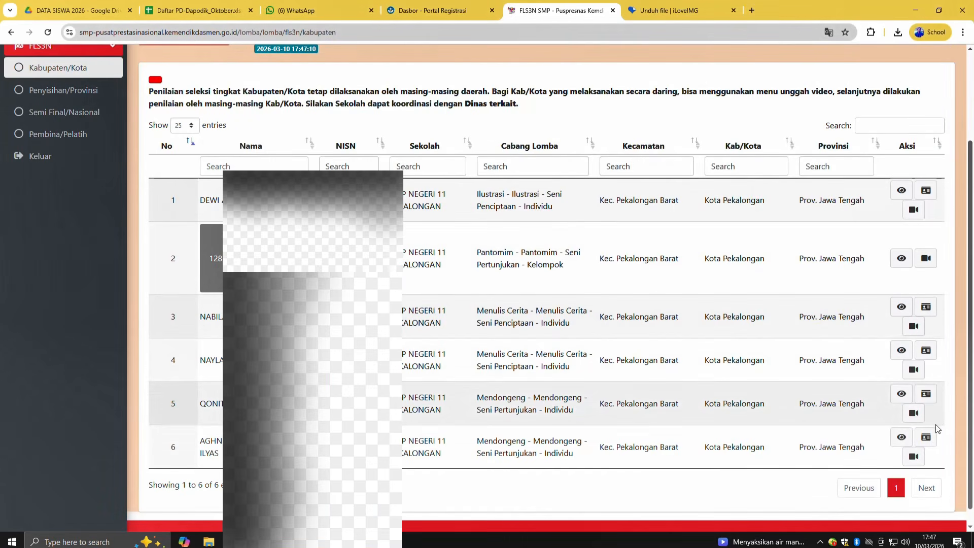
# Save the row 6 Mendongeng participant's ID Card Peserta as a PDF in Downloads and return to the participant list.
pyautogui.click(926, 439)
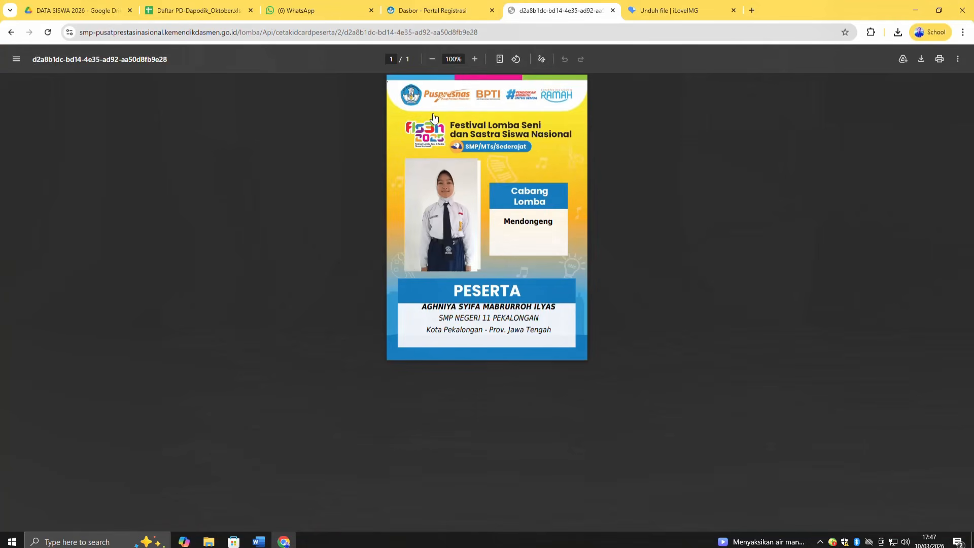
pyautogui.click(922, 60)
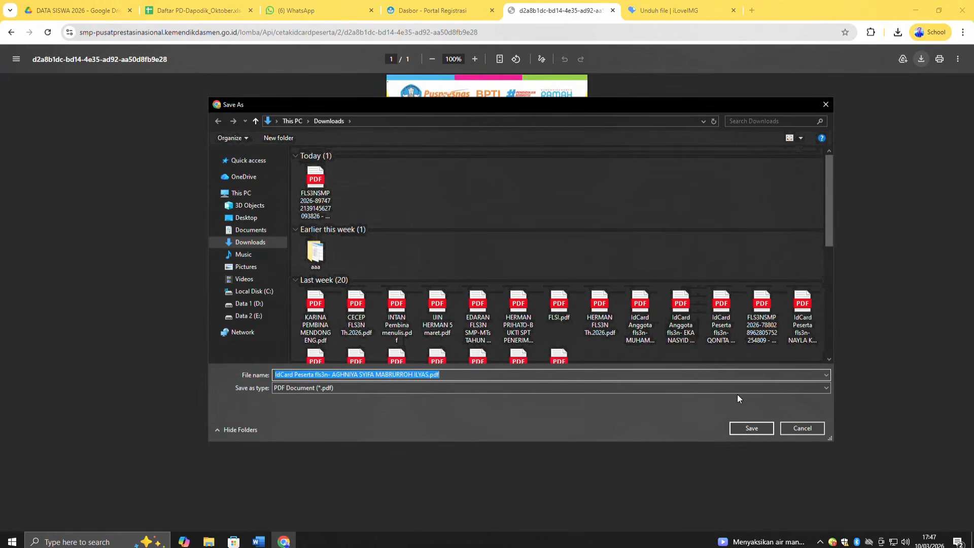
pyautogui.click(747, 427)
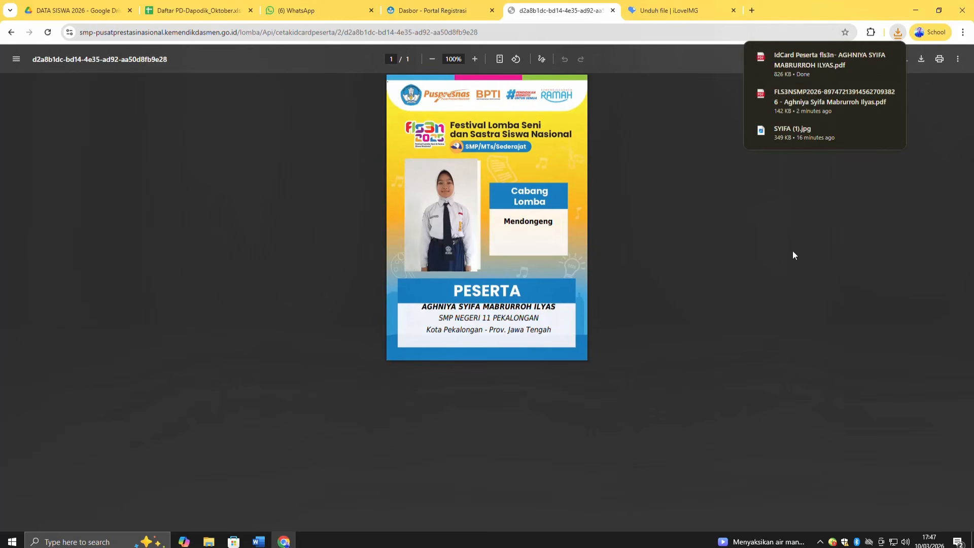
pyautogui.click(12, 32)
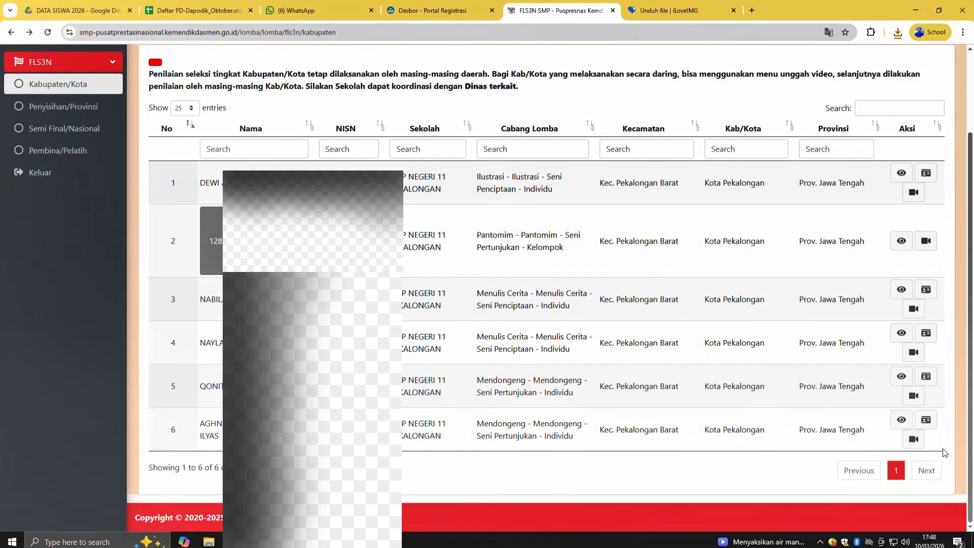
# View the ID Card Pembina/Pelatih of the row 6 Mendongeng participant and return to the list.
pyautogui.click(926, 421)
pyautogui.click(555, 116)
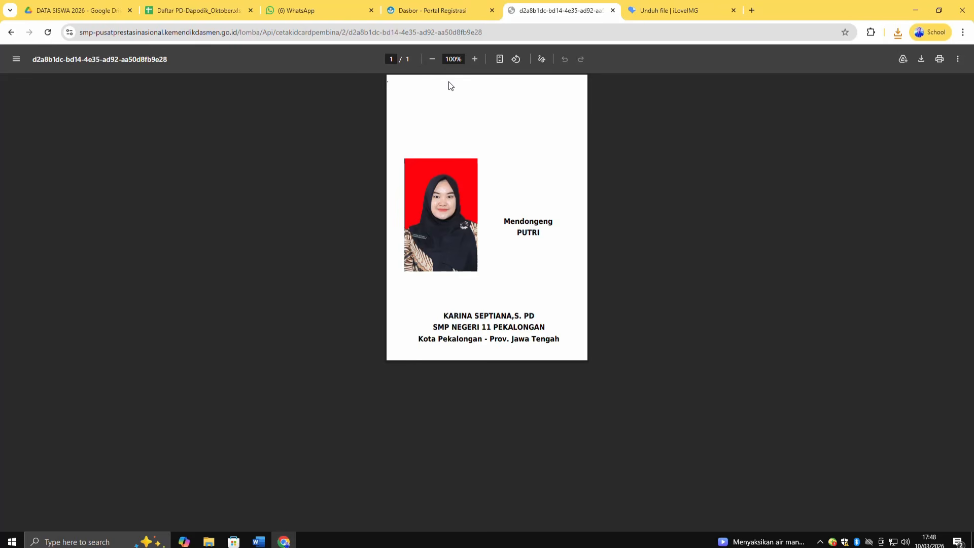
pyautogui.click(10, 33)
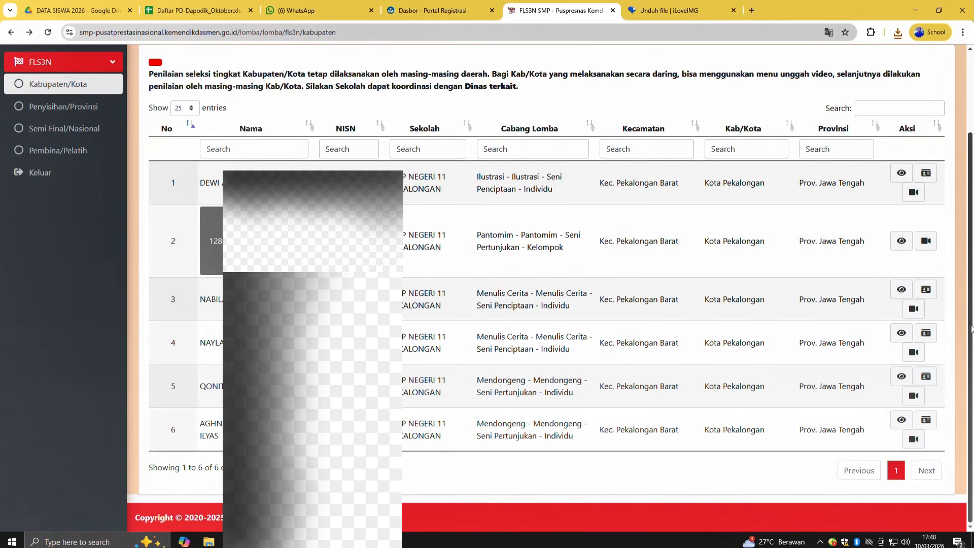
# Inspect the video link form (Tambah Video) for the row 6 Mendongeng participant and close it without submitting.
pyautogui.click(913, 440)
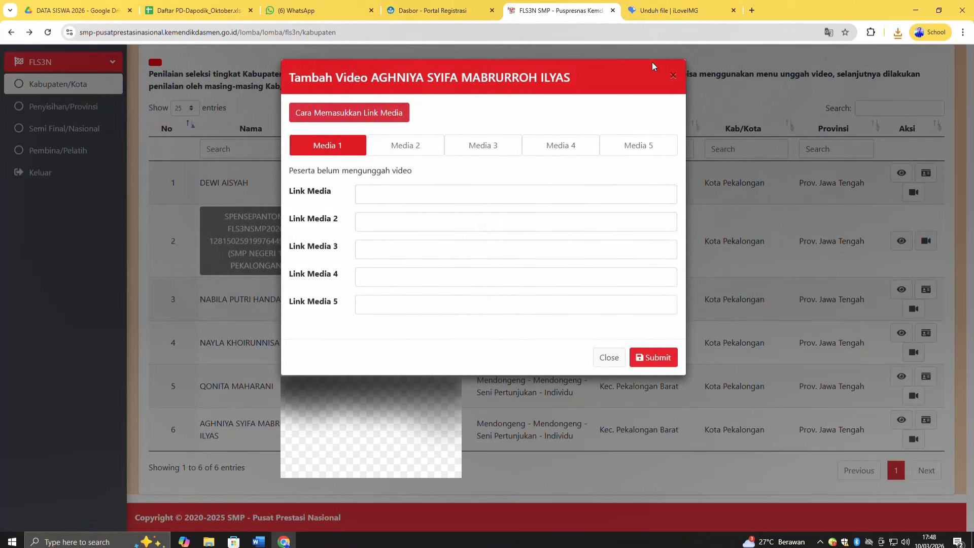
pyautogui.click(674, 77)
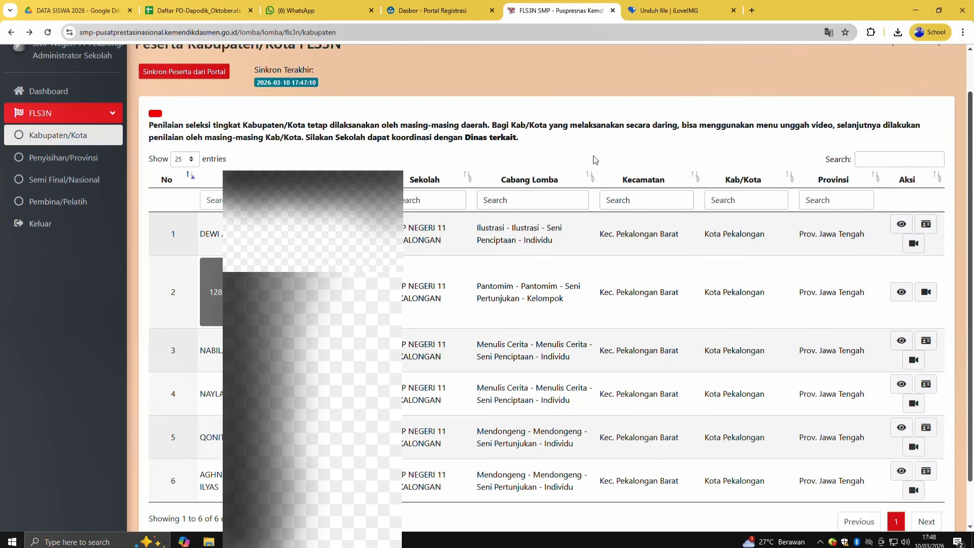
pyautogui.scroll(-1, 640, 159)
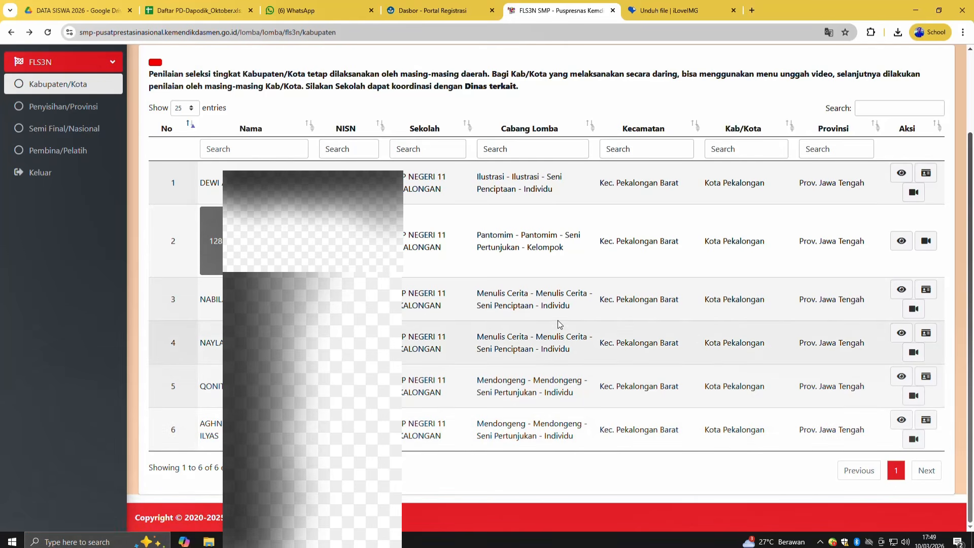
pyautogui.scroll(2, 559, 324)
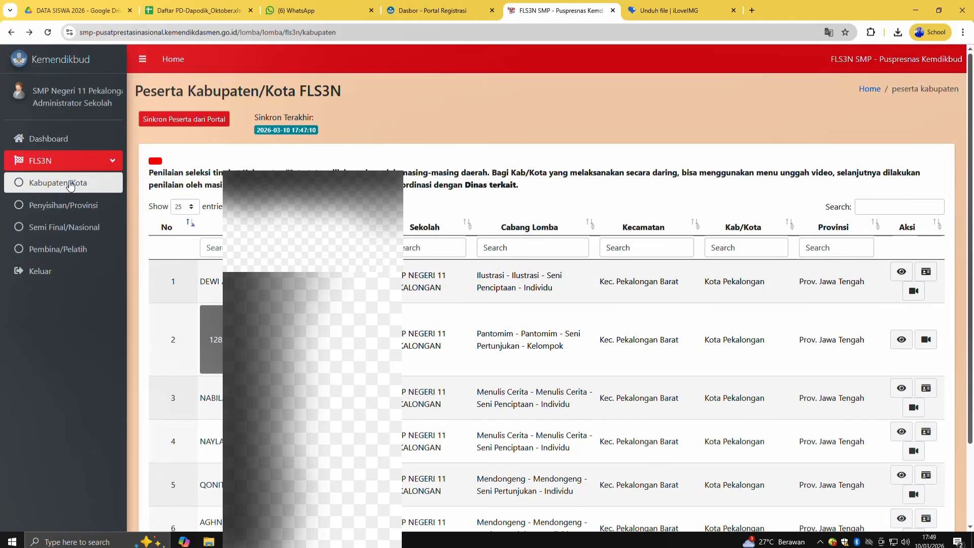
# Open the Pantomim group's member list, view the first member's biodata PDF and return to the members.
pyautogui.scroll(-1, 312, 305)
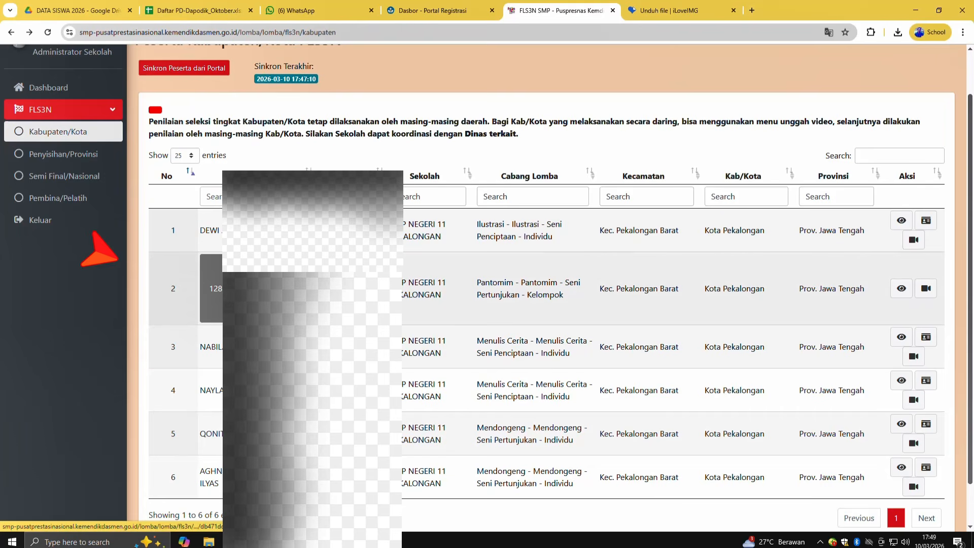
pyautogui.click(302, 281)
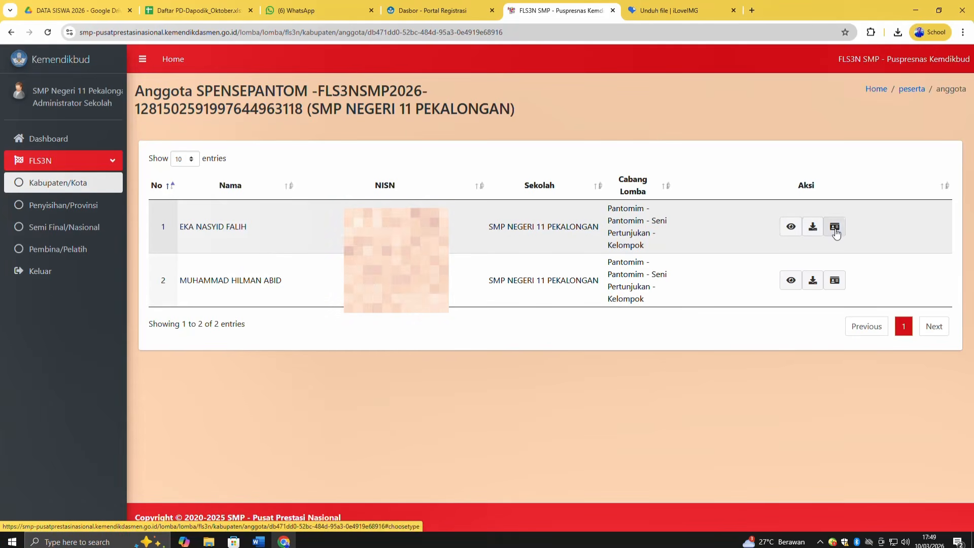
pyautogui.click(812, 228)
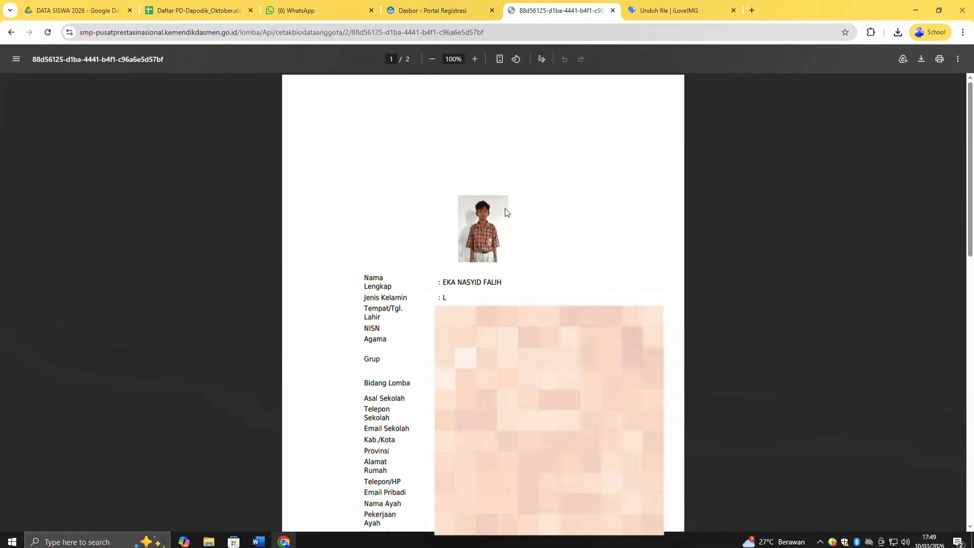
pyautogui.hotkey('alt', 'Left')
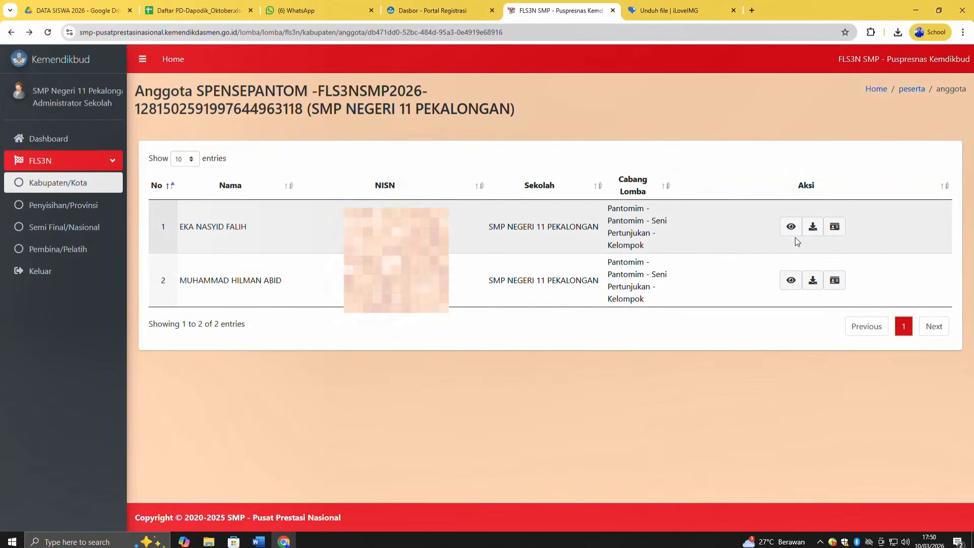
# View the first Pantomim group member's ID Card Peserta and return to the member list.
pyautogui.click(836, 230)
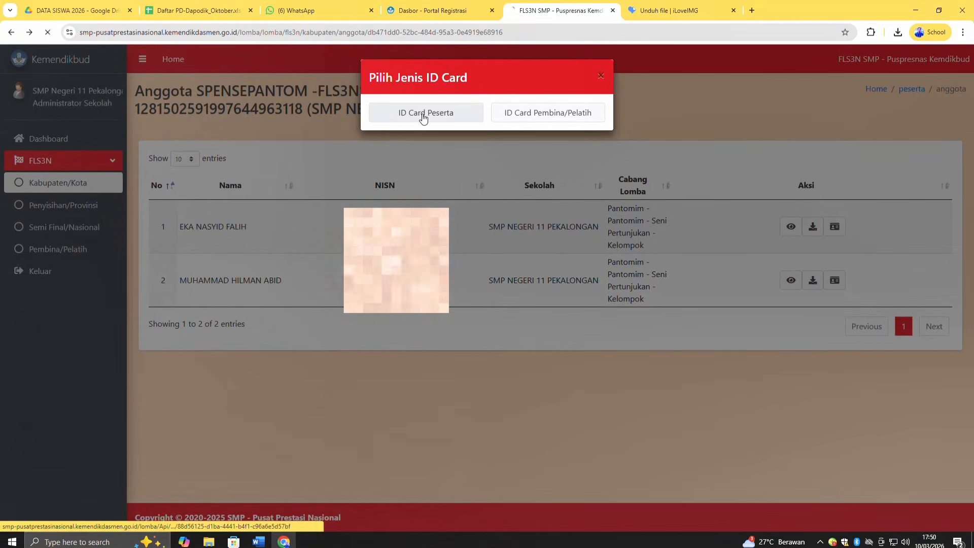
pyautogui.click(422, 113)
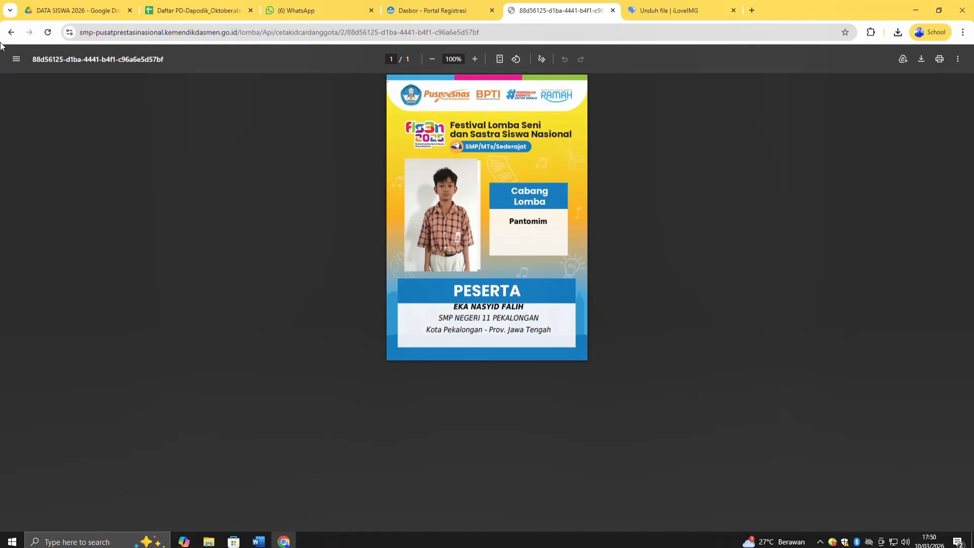
pyautogui.click(12, 32)
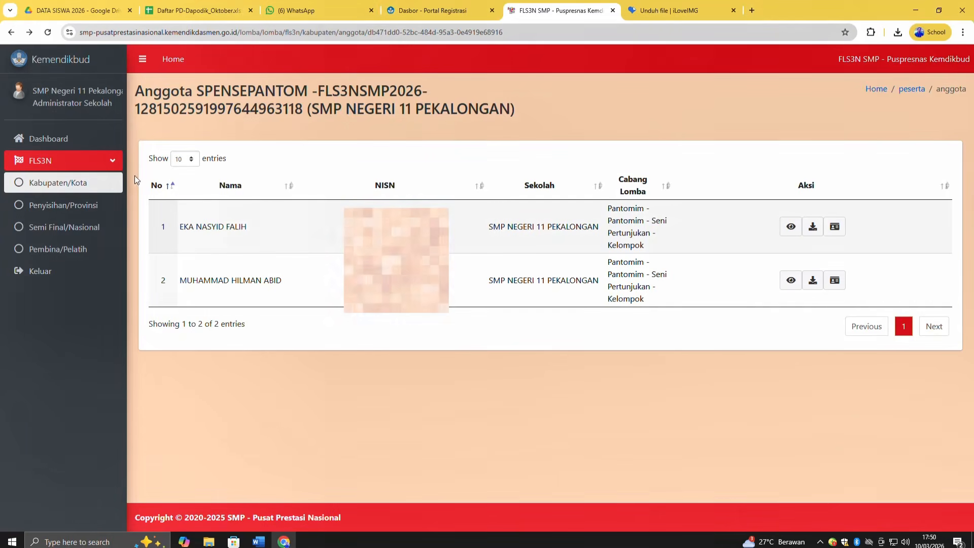
# Return to the Kabupaten/Kota participant list, then open the Pembina/Pelatih list.
pyautogui.click(50, 187)
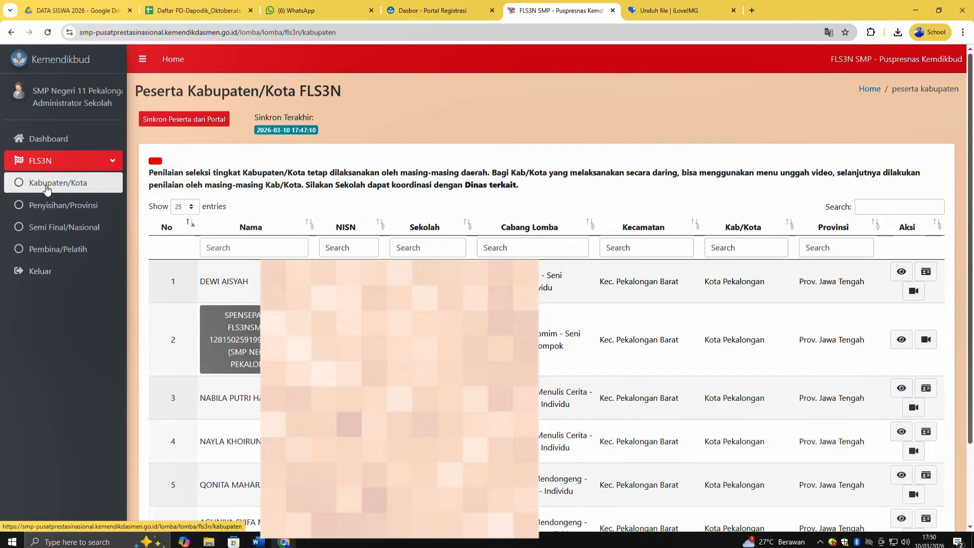
pyautogui.click(33, 249)
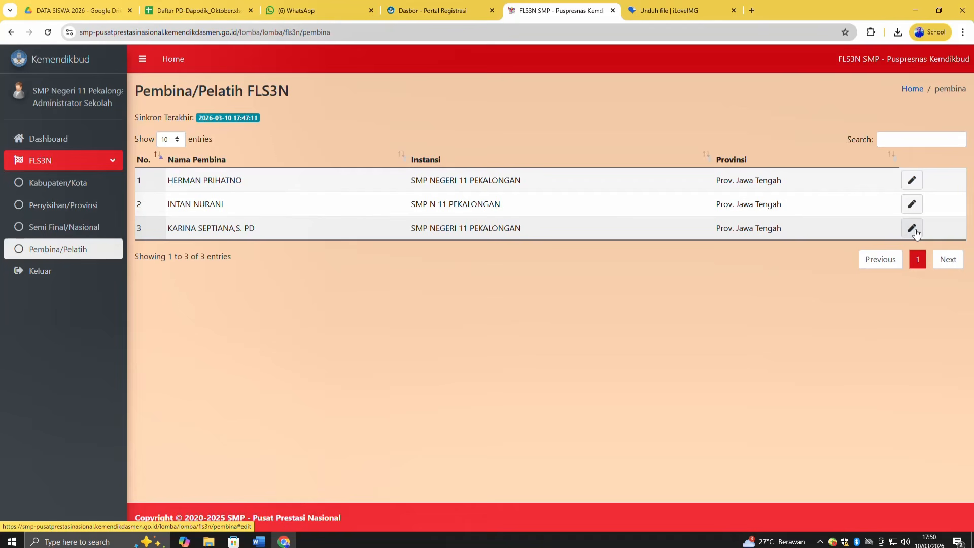
# Review the Ubah Data form of the third mentor in the Pembina/Pelatih list, including documents and photo upload, and close it without submitting.
pyautogui.click(913, 229)
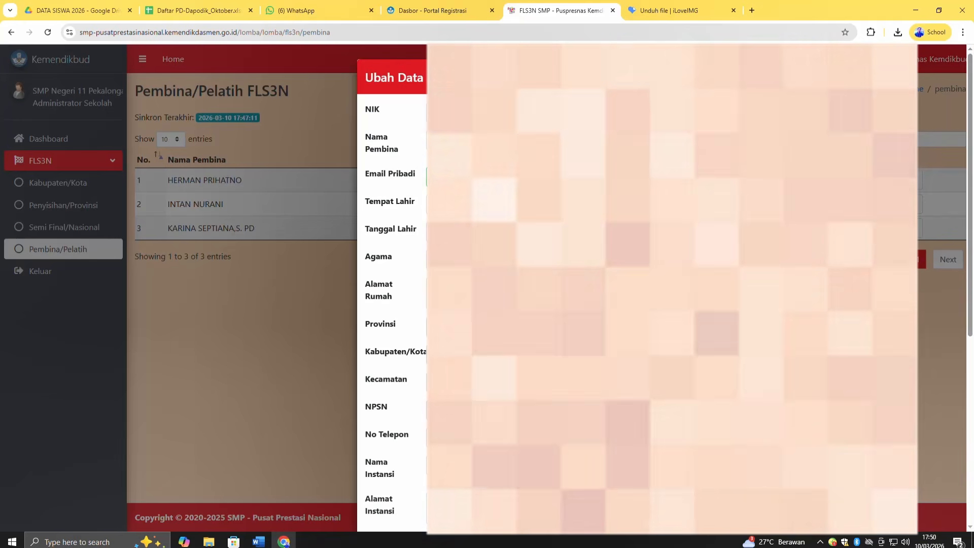
pyautogui.scroll(-6, 637, 290)
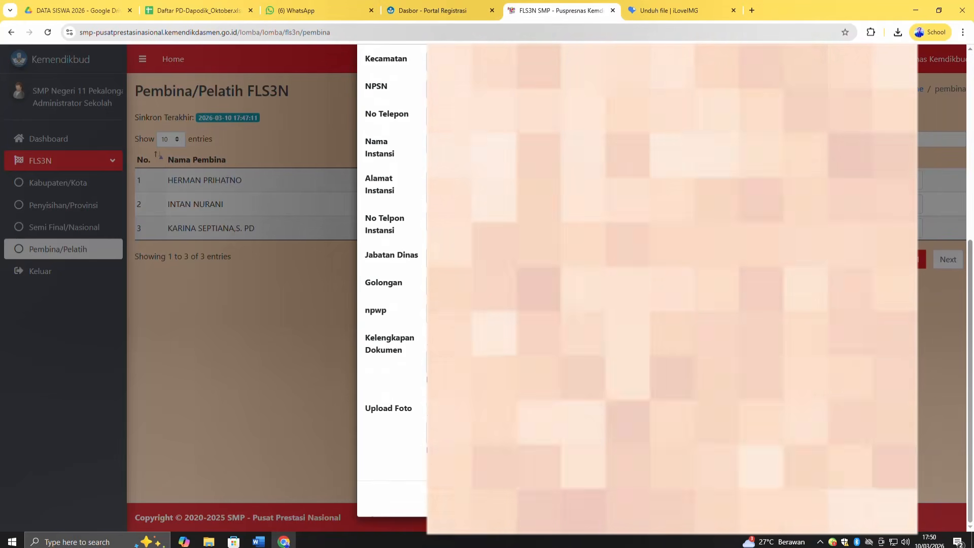
pyautogui.scroll(4, 637, 290)
pyautogui.scroll(2, 637, 289)
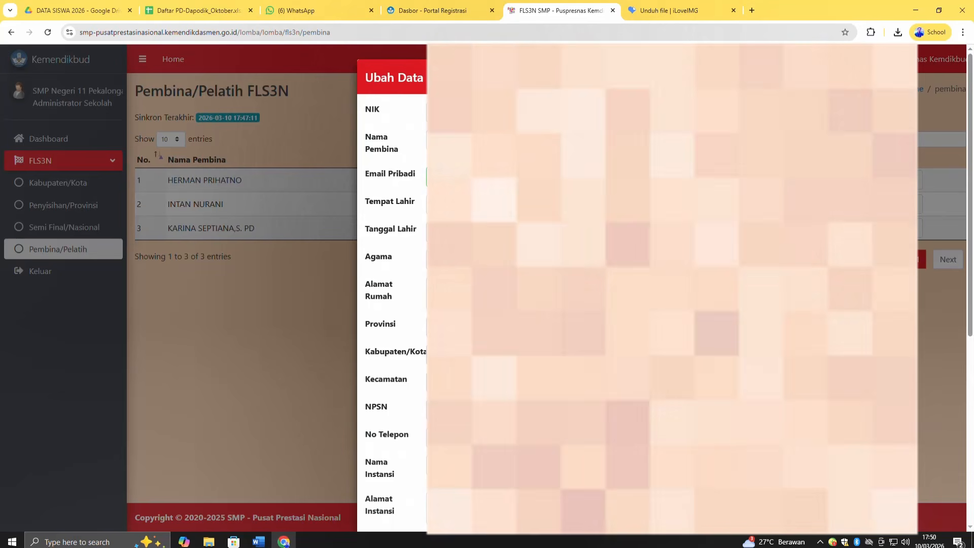
pyautogui.scroll(-4, 637, 289)
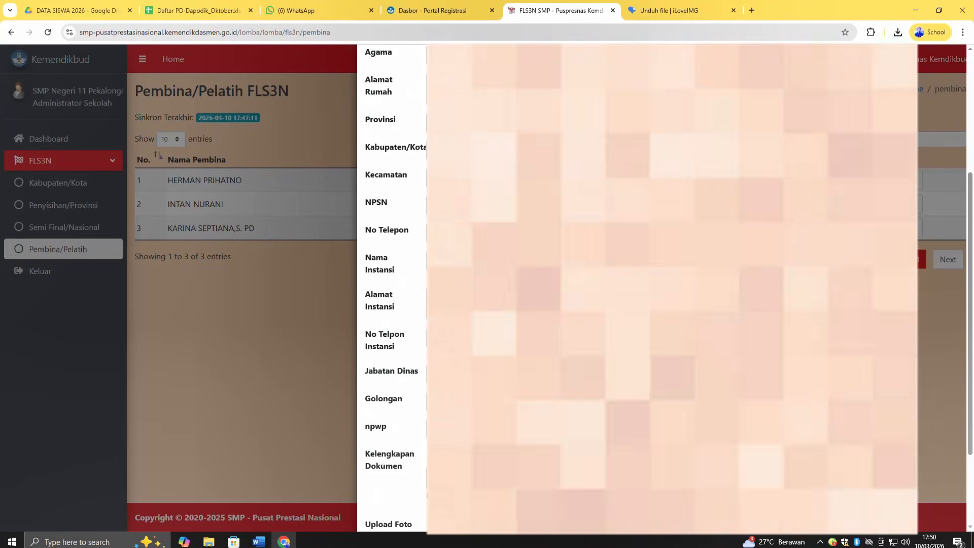
pyautogui.scroll(-2, 637, 289)
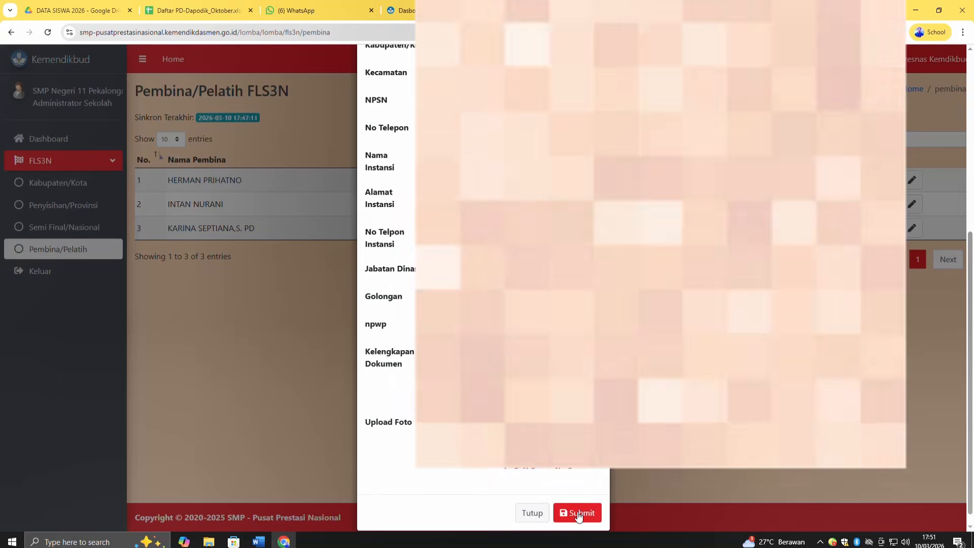
pyautogui.scroll(6, 578, 515)
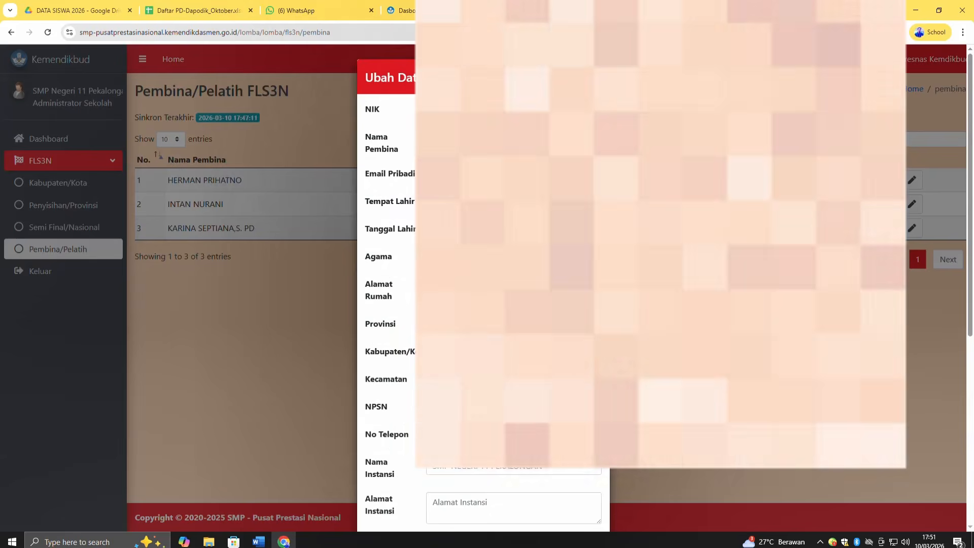
pyautogui.click(597, 76)
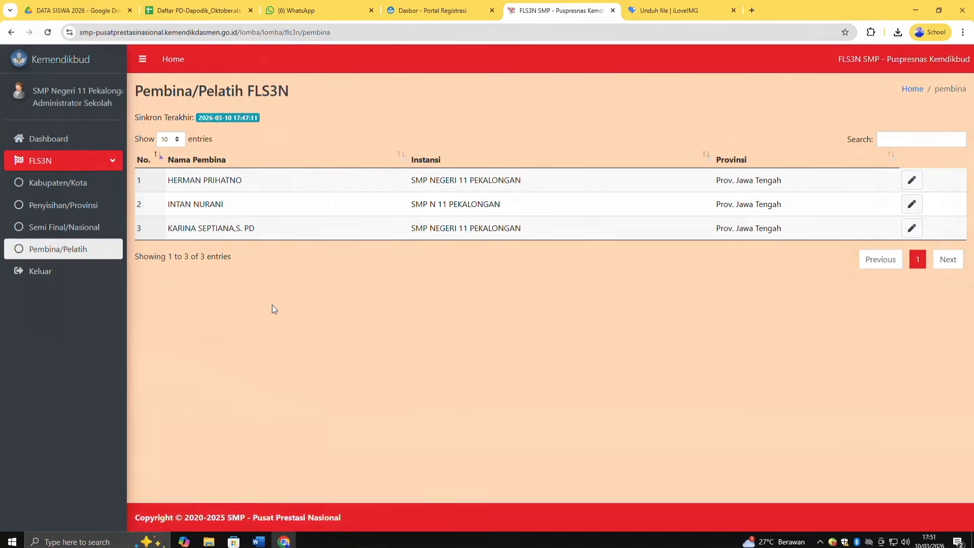
pyautogui.click(72, 162)
pyautogui.click(71, 162)
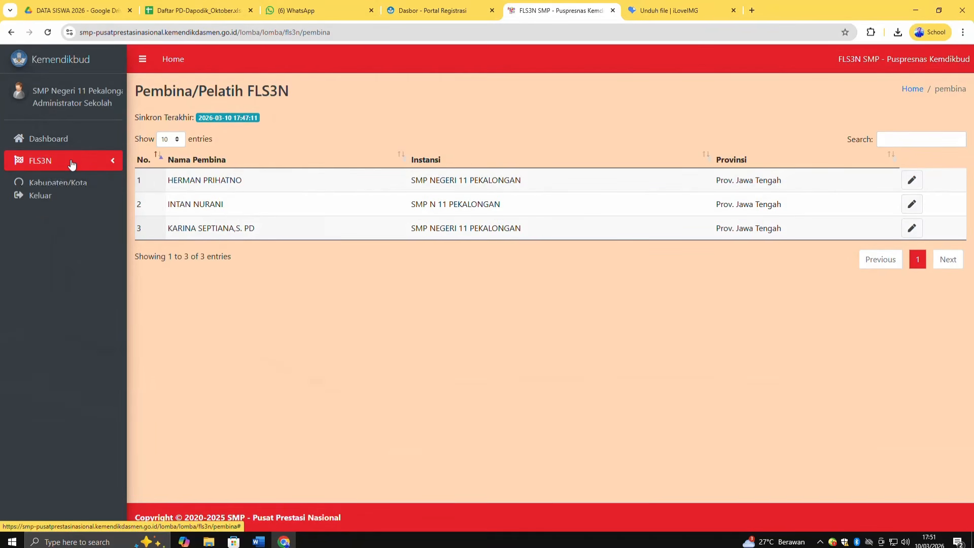